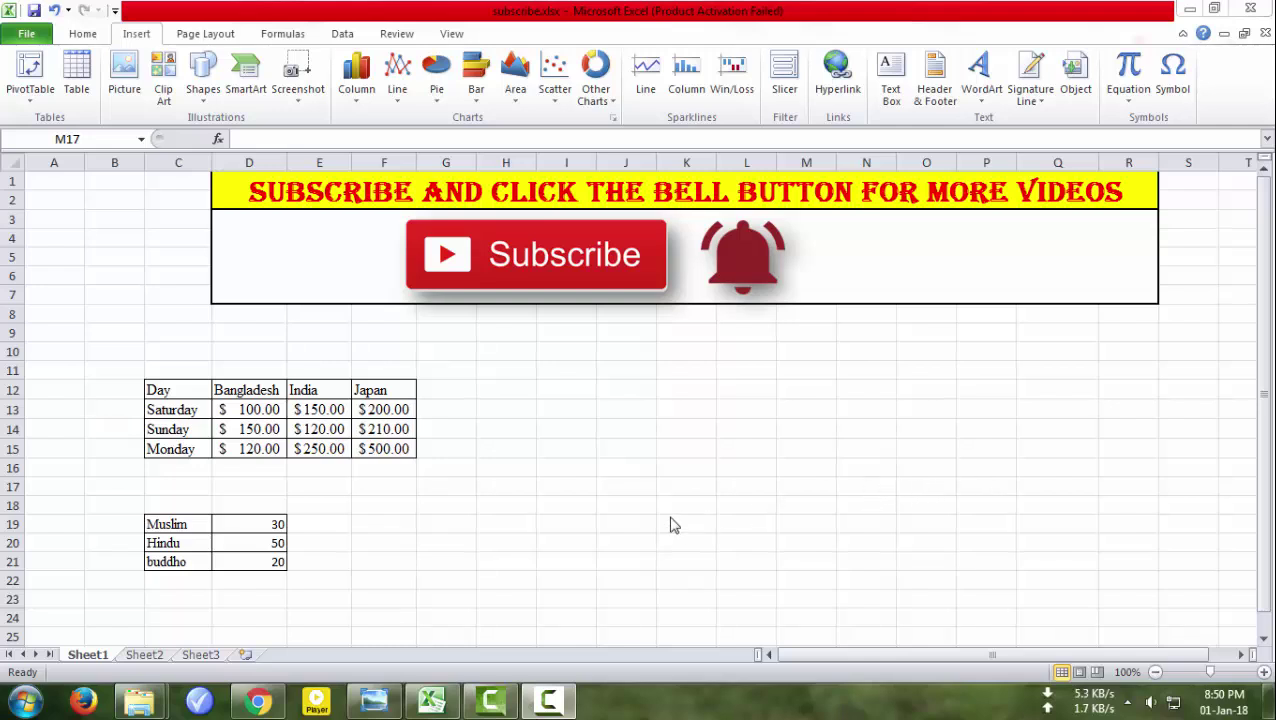
# Browse the chart image results in the browser, then return to the Excel workbook
pyautogui.click(262, 703)
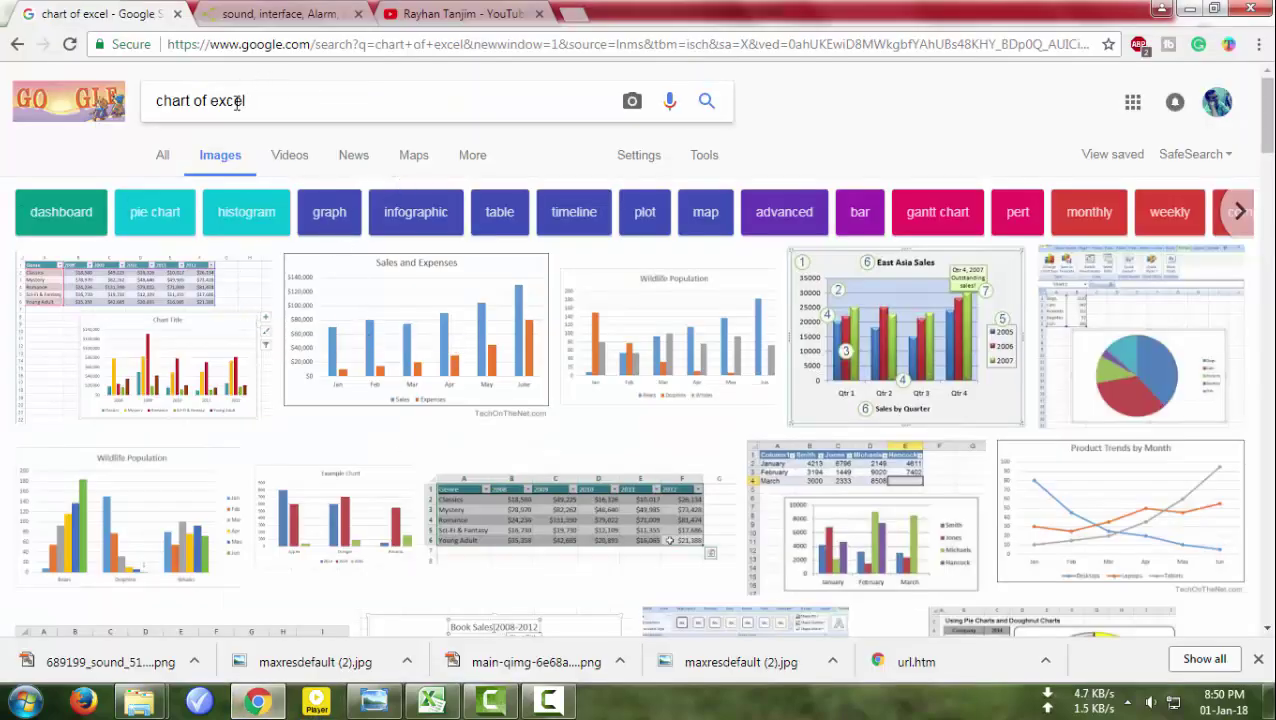
pyautogui.scroll(-5, 590, 433)
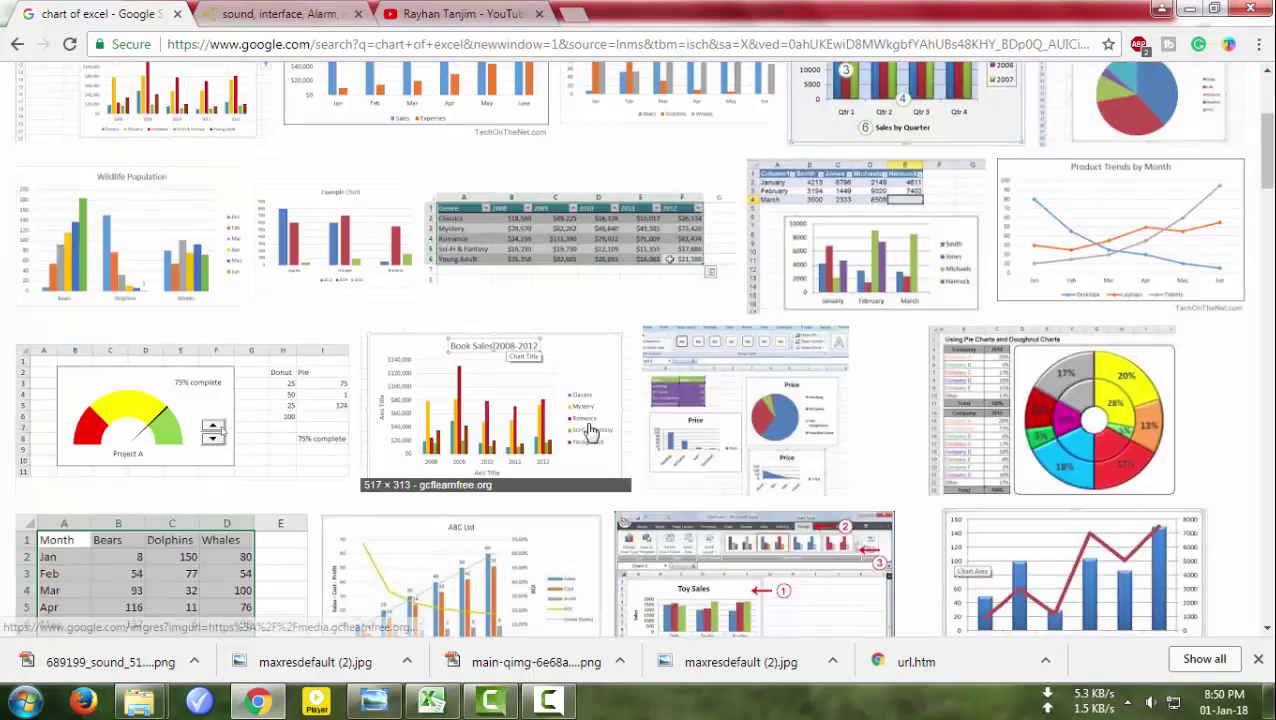
pyautogui.scroll(-1, 590, 432)
pyautogui.scroll(-2, 622, 393)
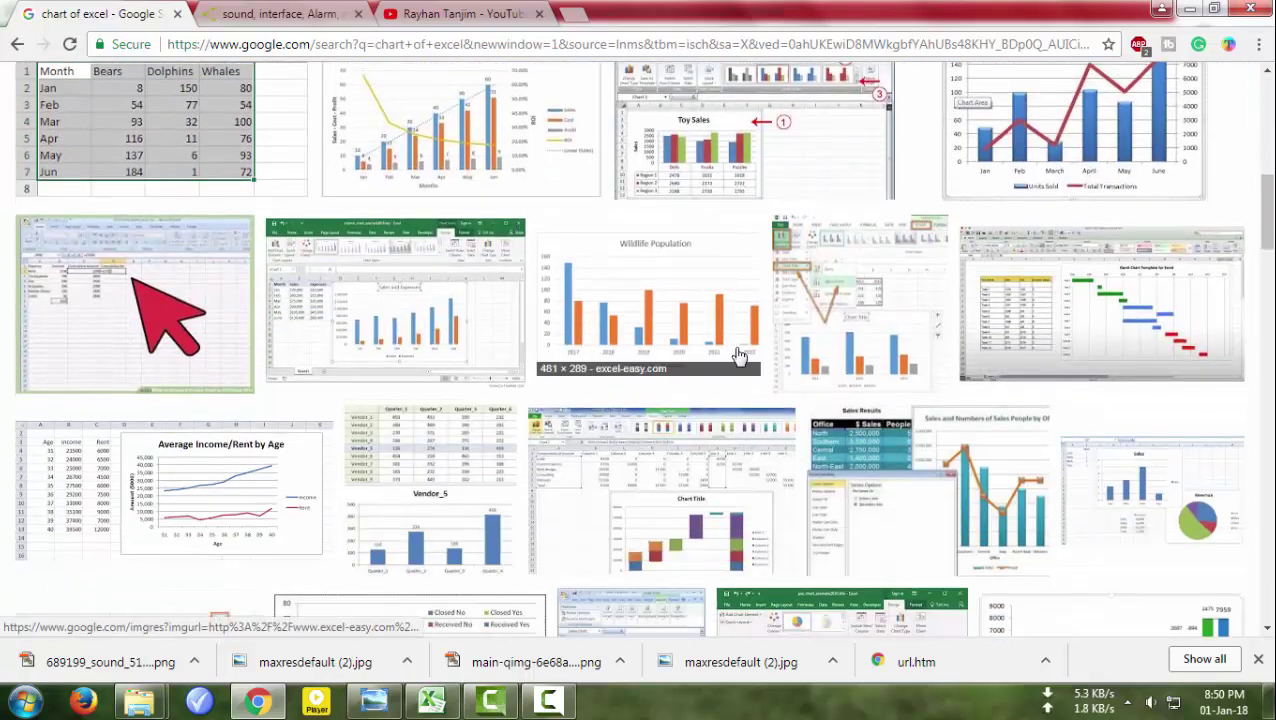
pyautogui.scroll(3, 664, 362)
pyautogui.scroll(3, 664, 362)
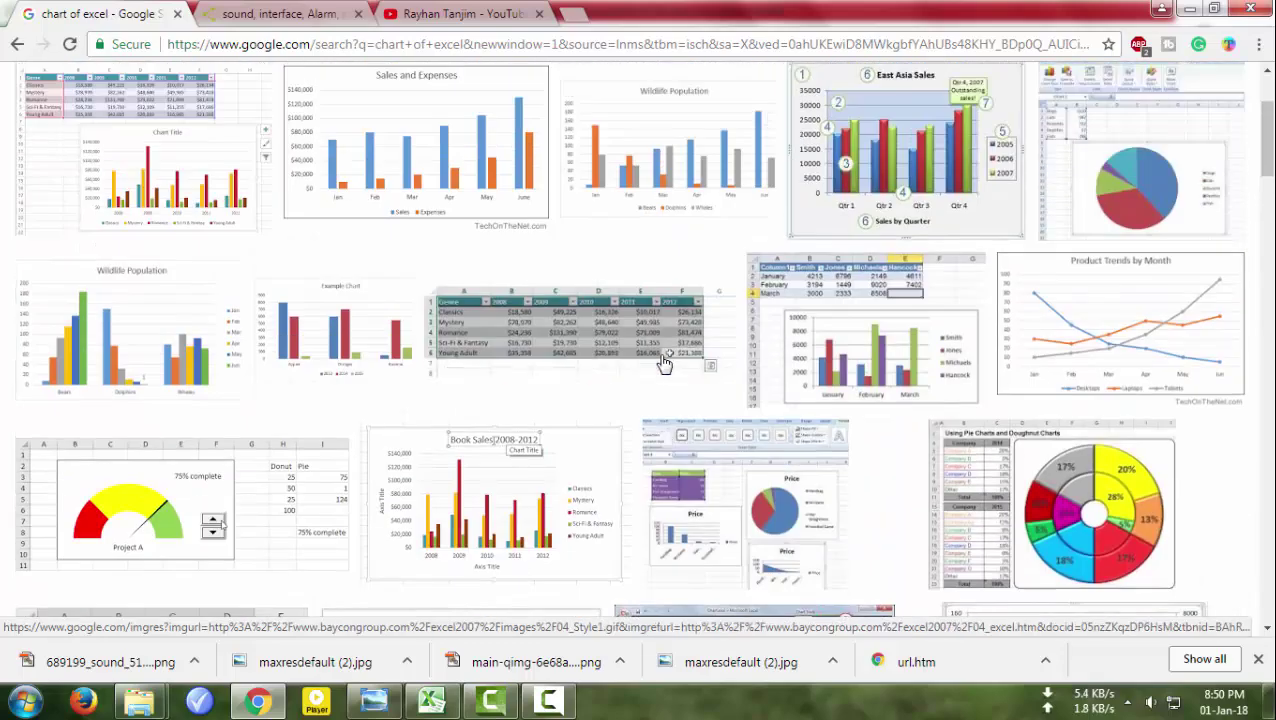
pyautogui.scroll(3, 664, 362)
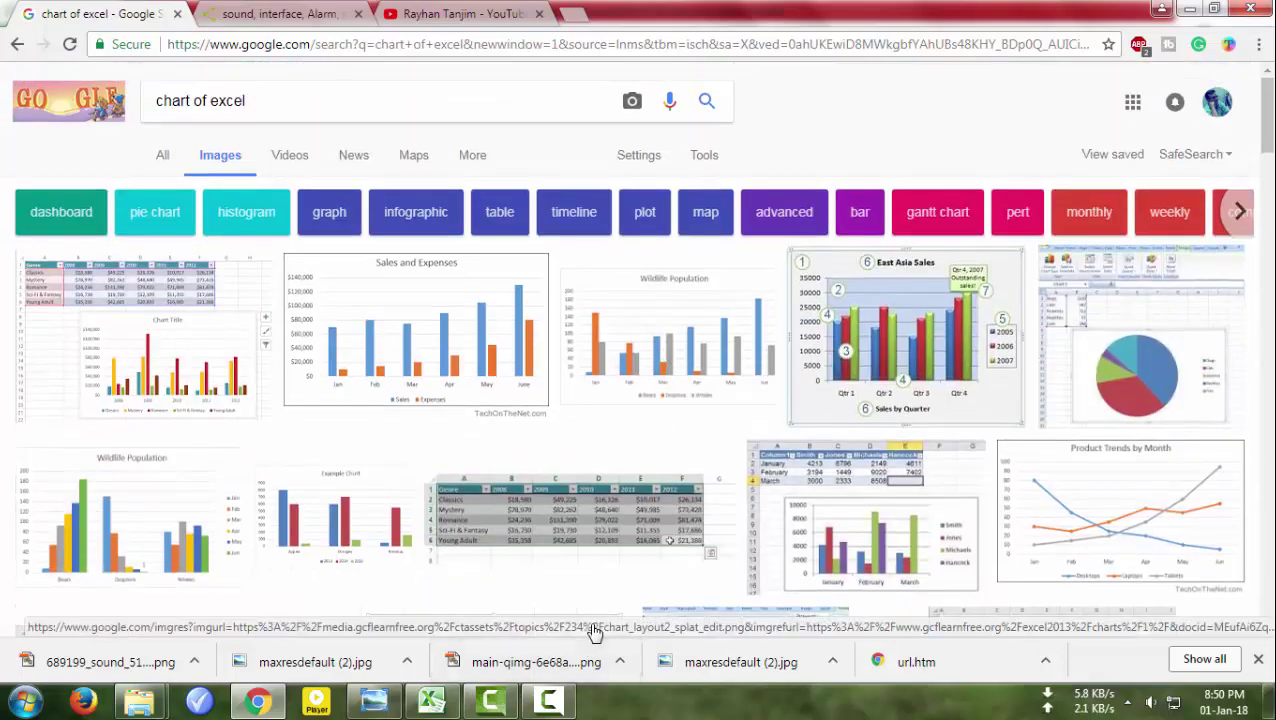
pyautogui.click(432, 702)
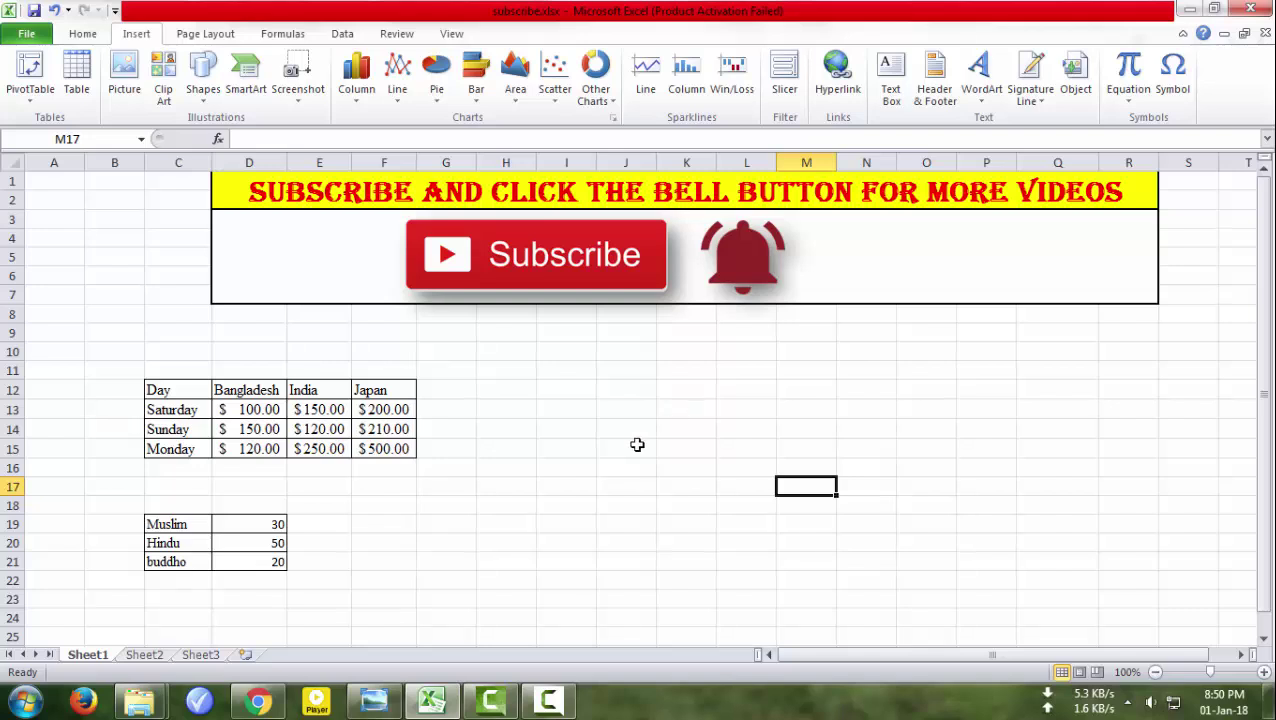
# Fill header cells C12:F12 (Day, Bangladesh, India, Japan) with Red, Accent 2, Lighter 40%
pyautogui.click(84, 35)
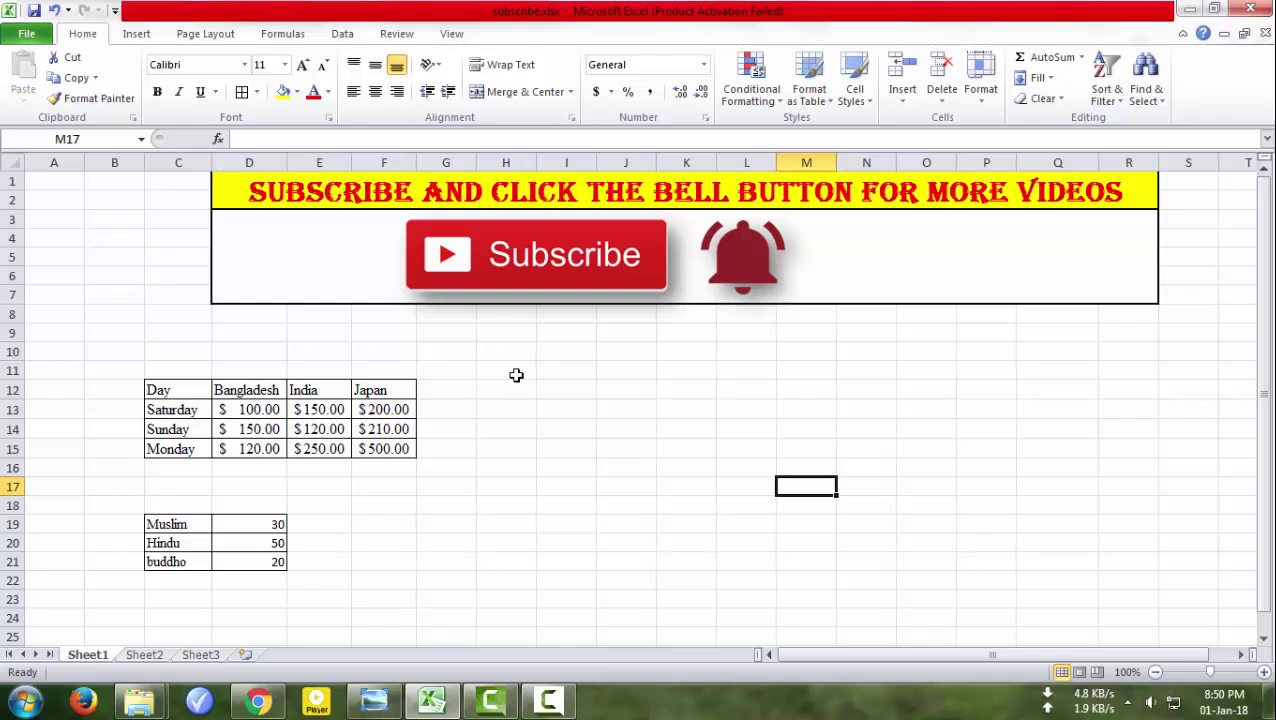
pyautogui.click(170, 390)
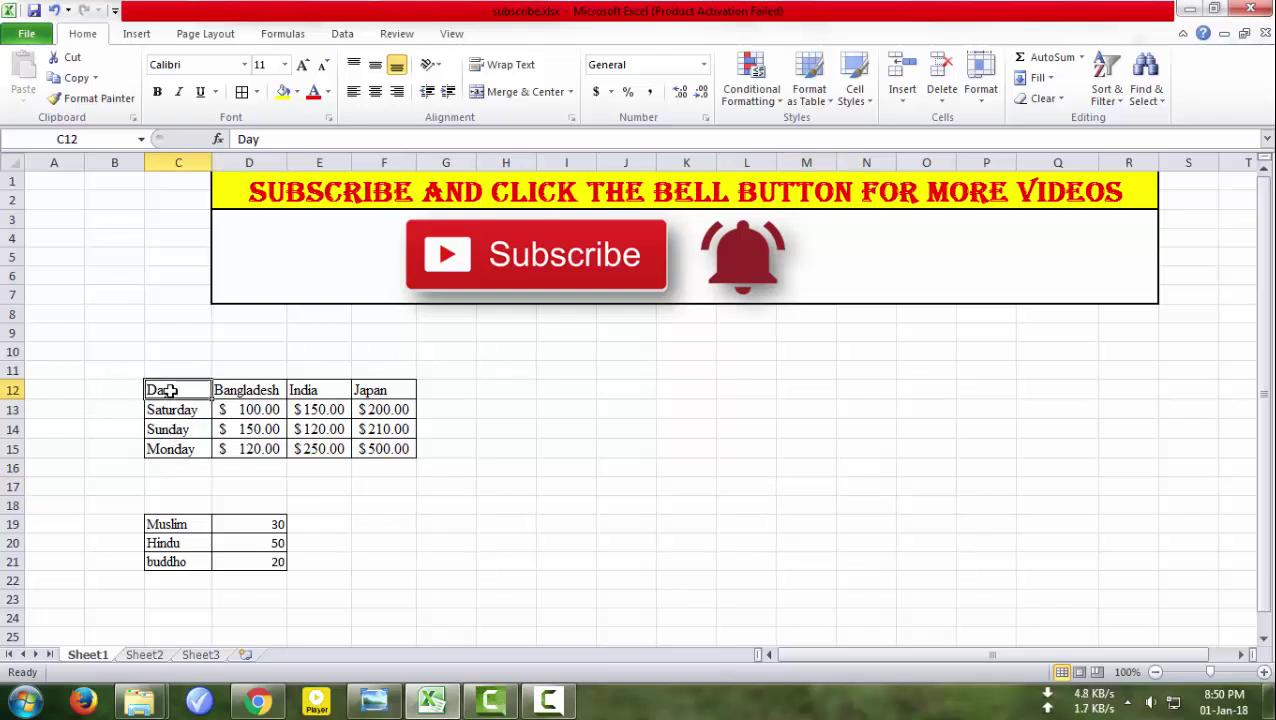
pyautogui.click(235, 390)
pyautogui.click(309, 389)
pyautogui.click(390, 389)
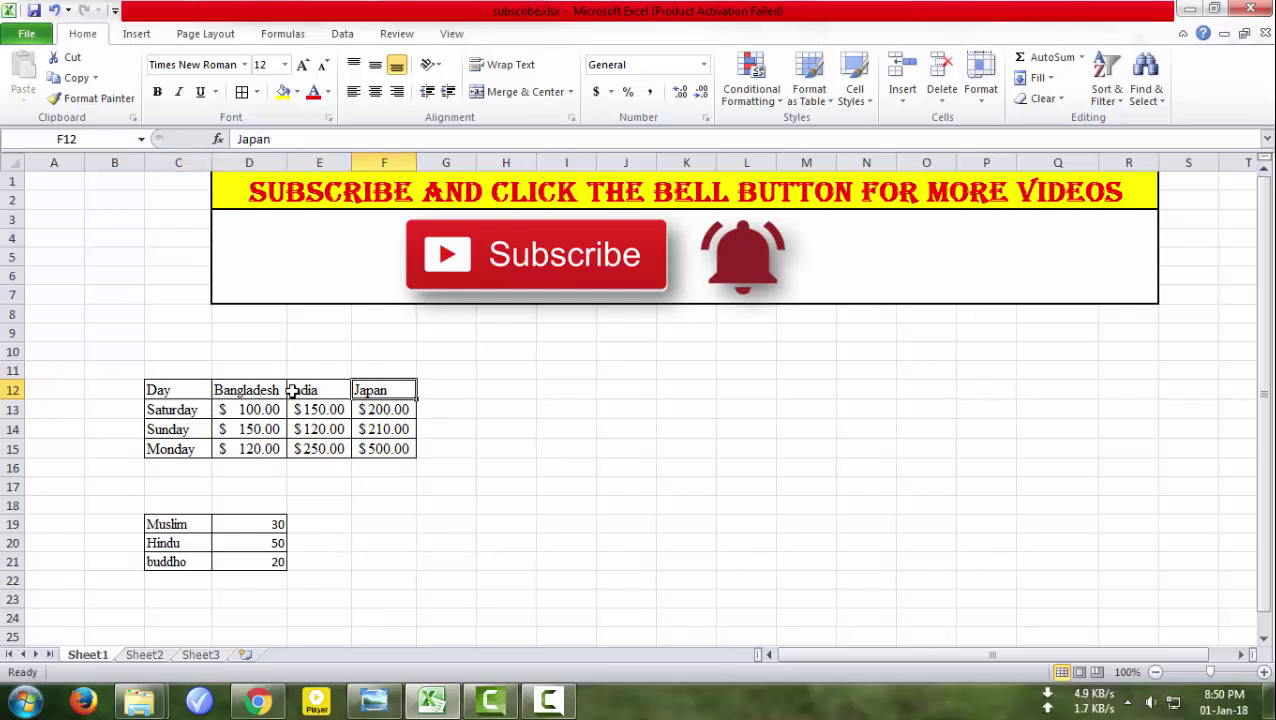
pyautogui.moveTo(183, 390); pyautogui.dragTo(381, 389)
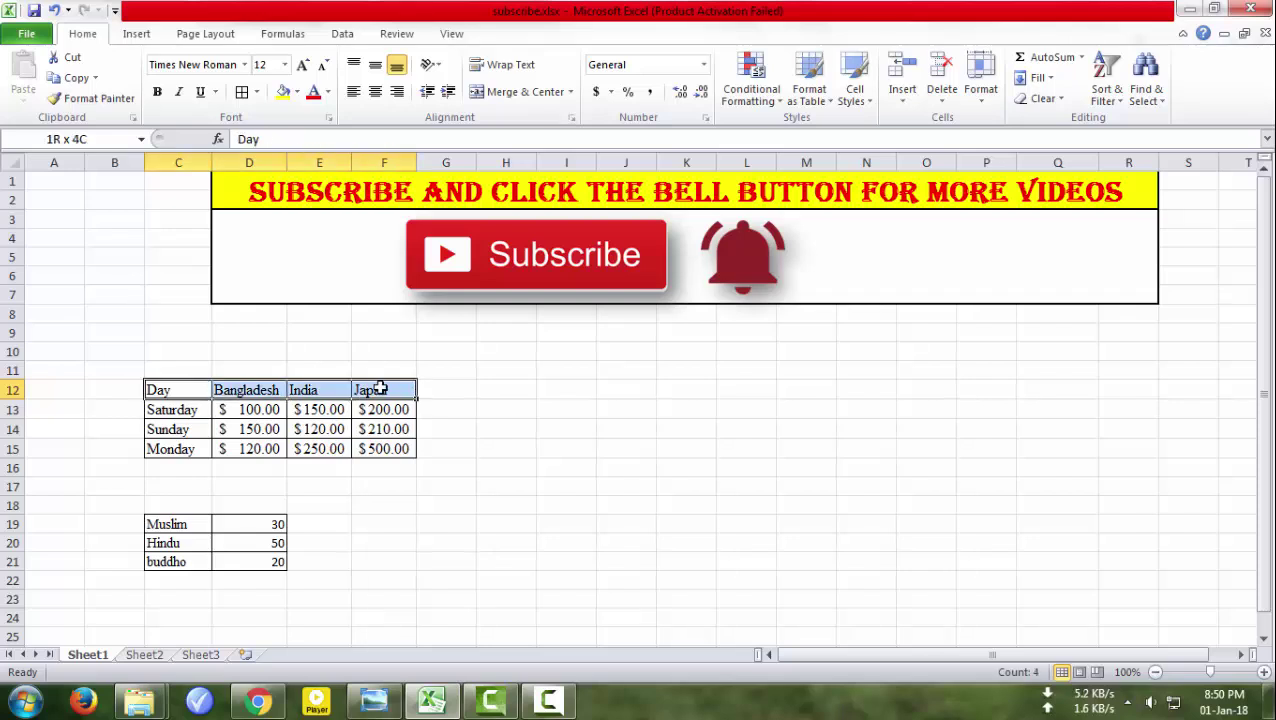
pyautogui.click(297, 91)
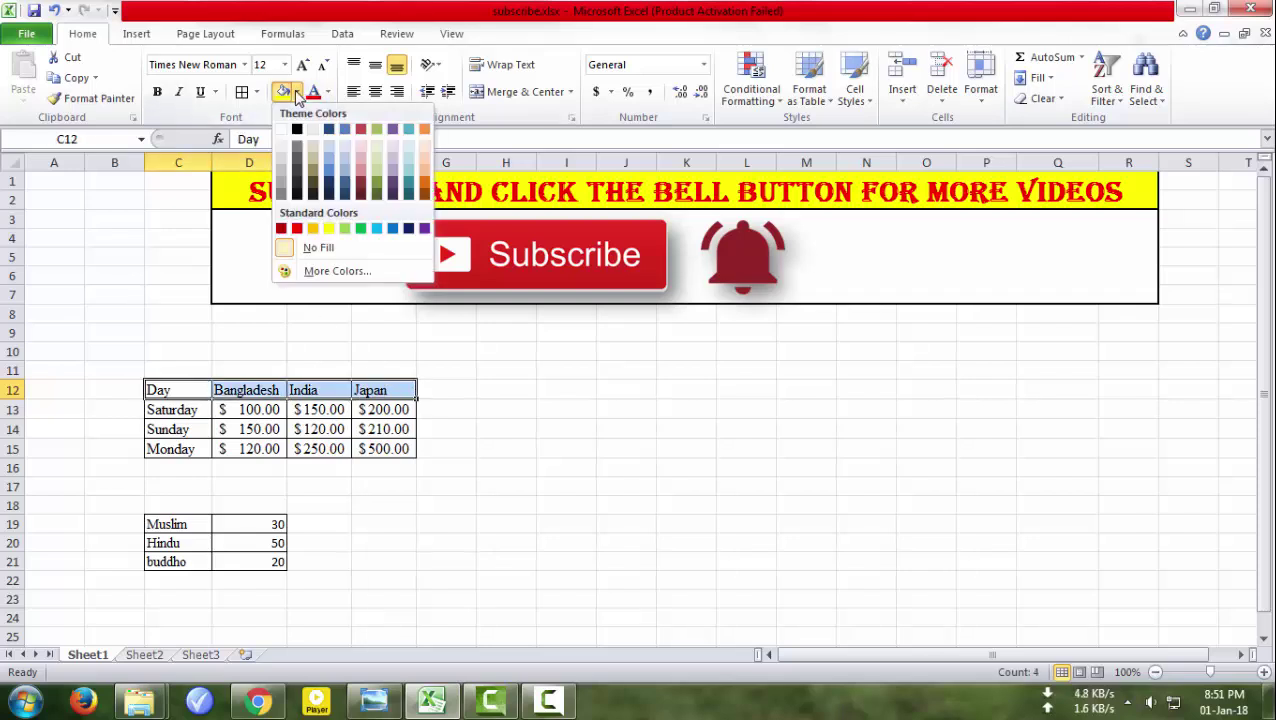
pyautogui.click(363, 178)
pyautogui.click(500, 408)
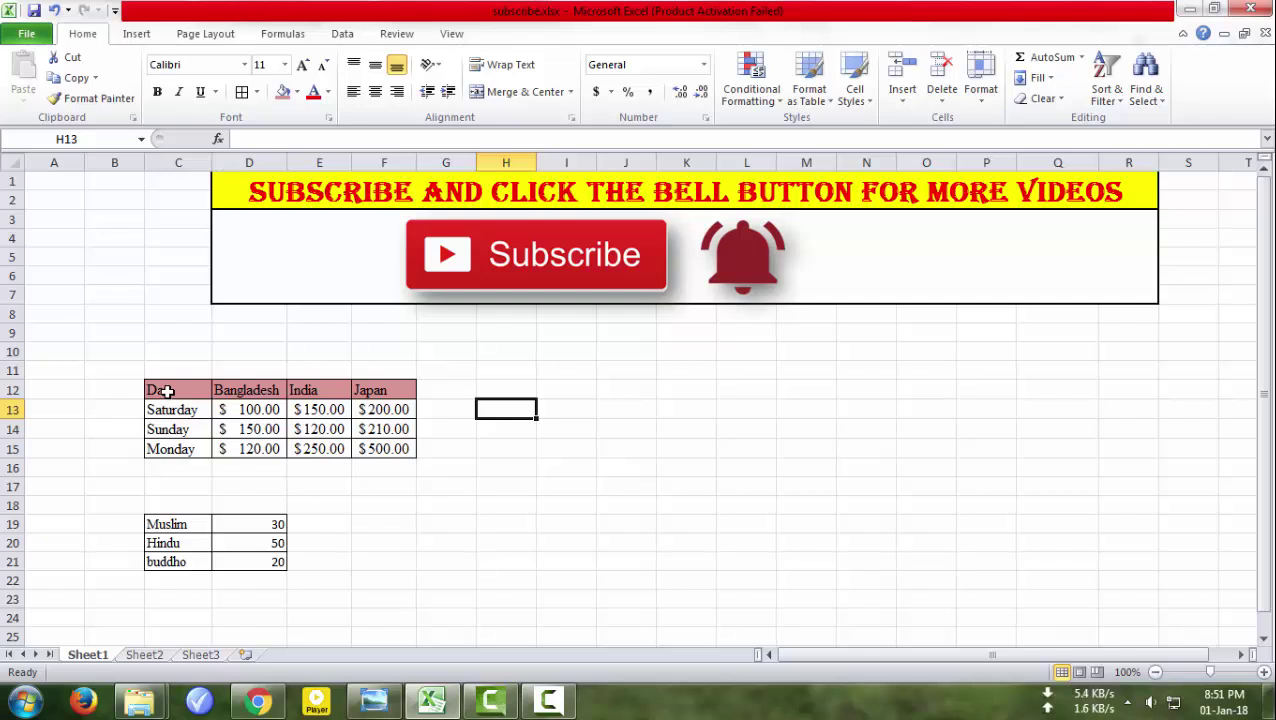
# Insert a clustered column chart of C12:F15 and drag it beside the sales table
pyautogui.moveTo(167, 391); pyautogui.dragTo(389, 448)
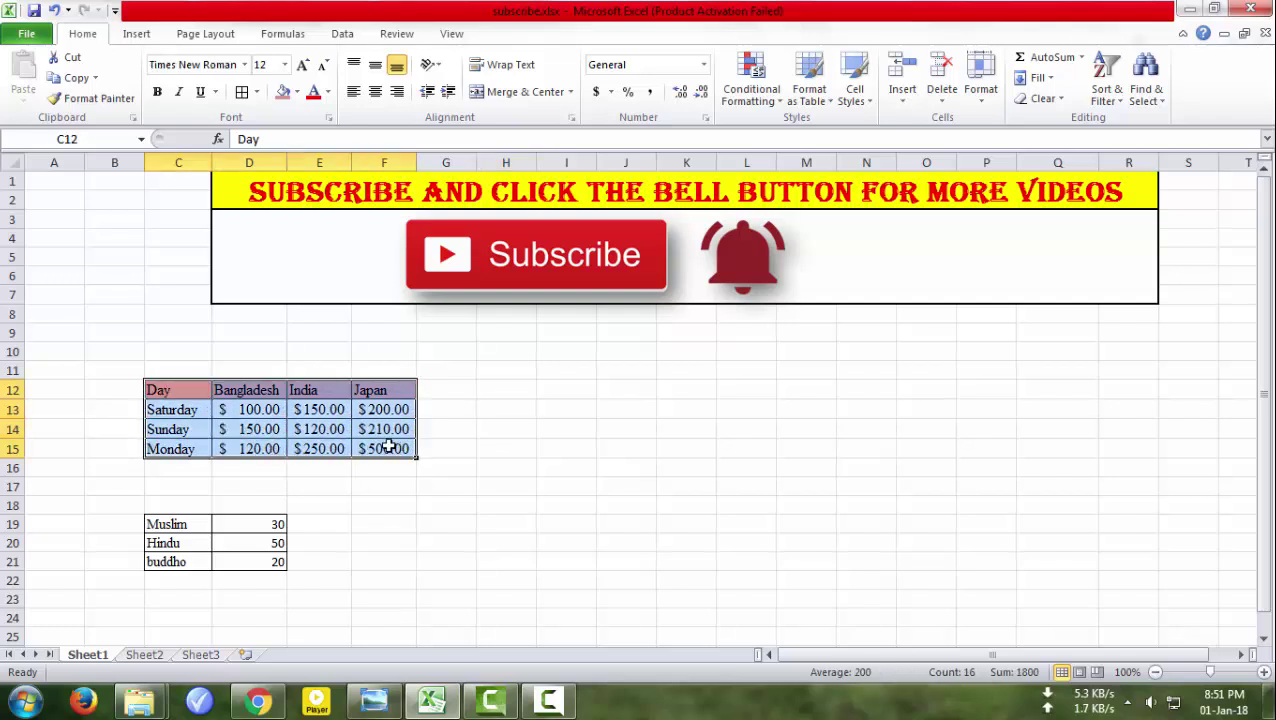
pyautogui.click(137, 35)
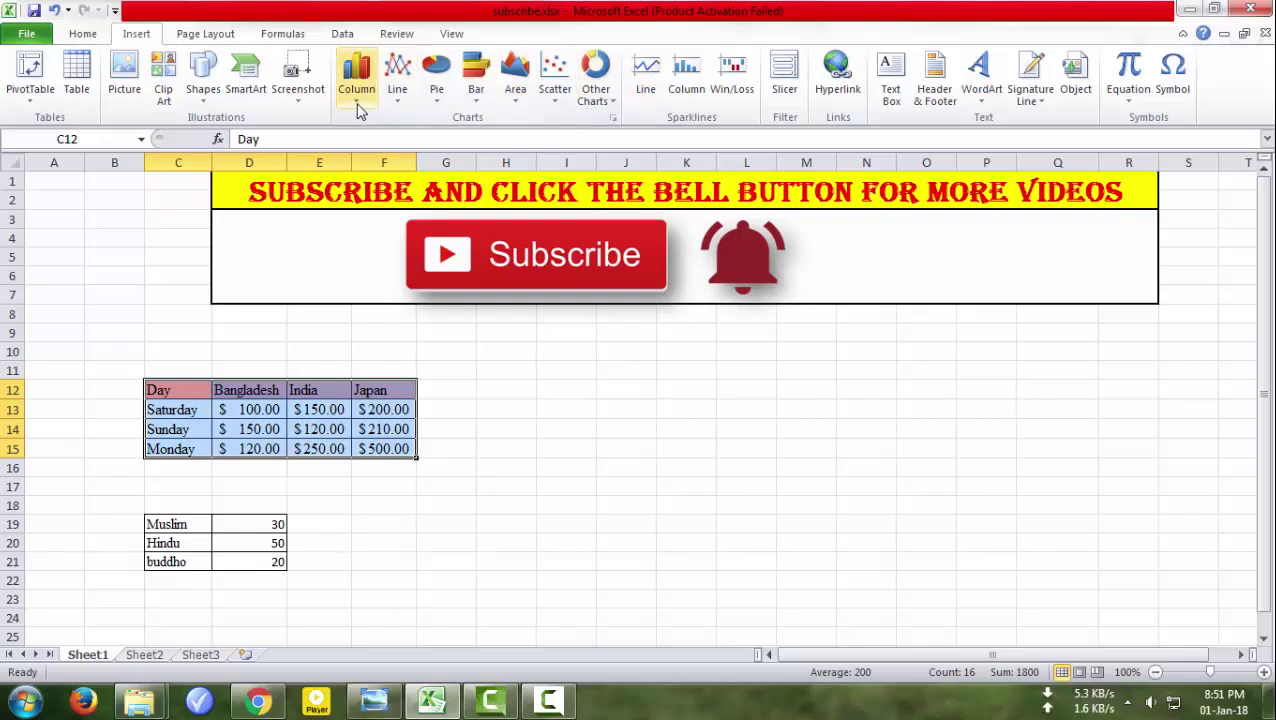
pyautogui.click(357, 107)
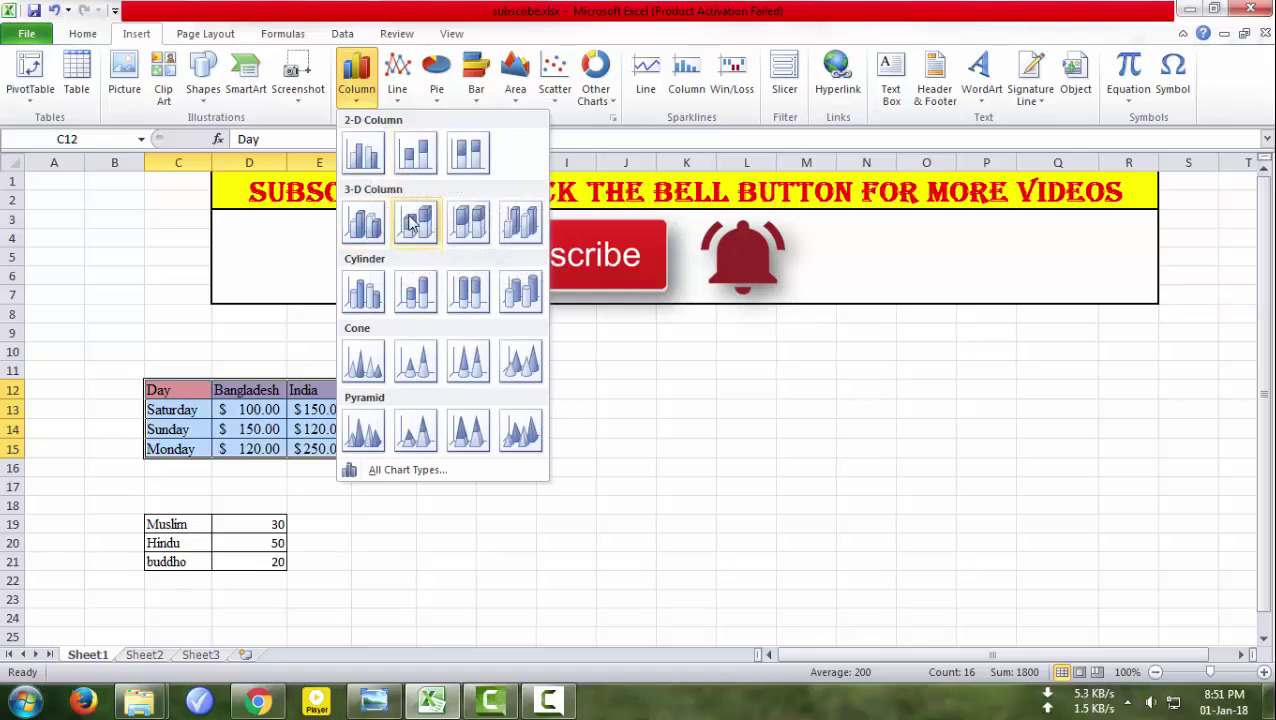
pyautogui.click(365, 157)
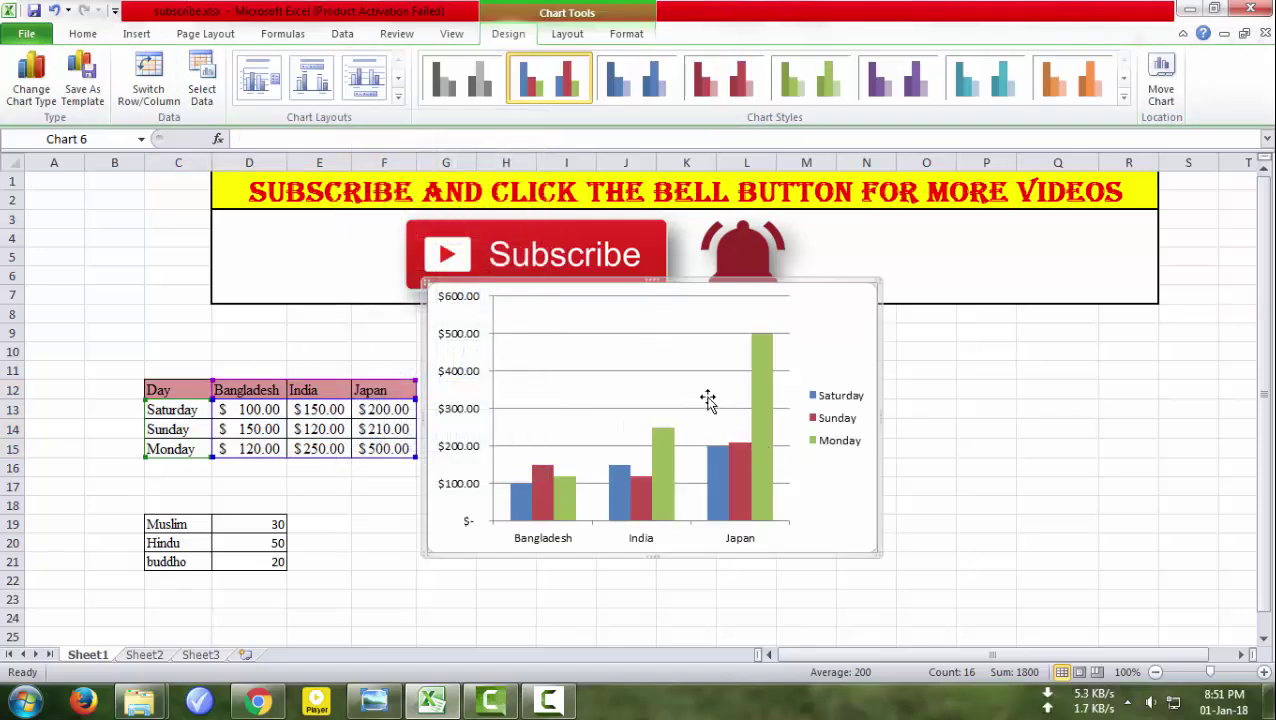
pyautogui.moveTo(707, 400); pyautogui.dragTo(795, 406)
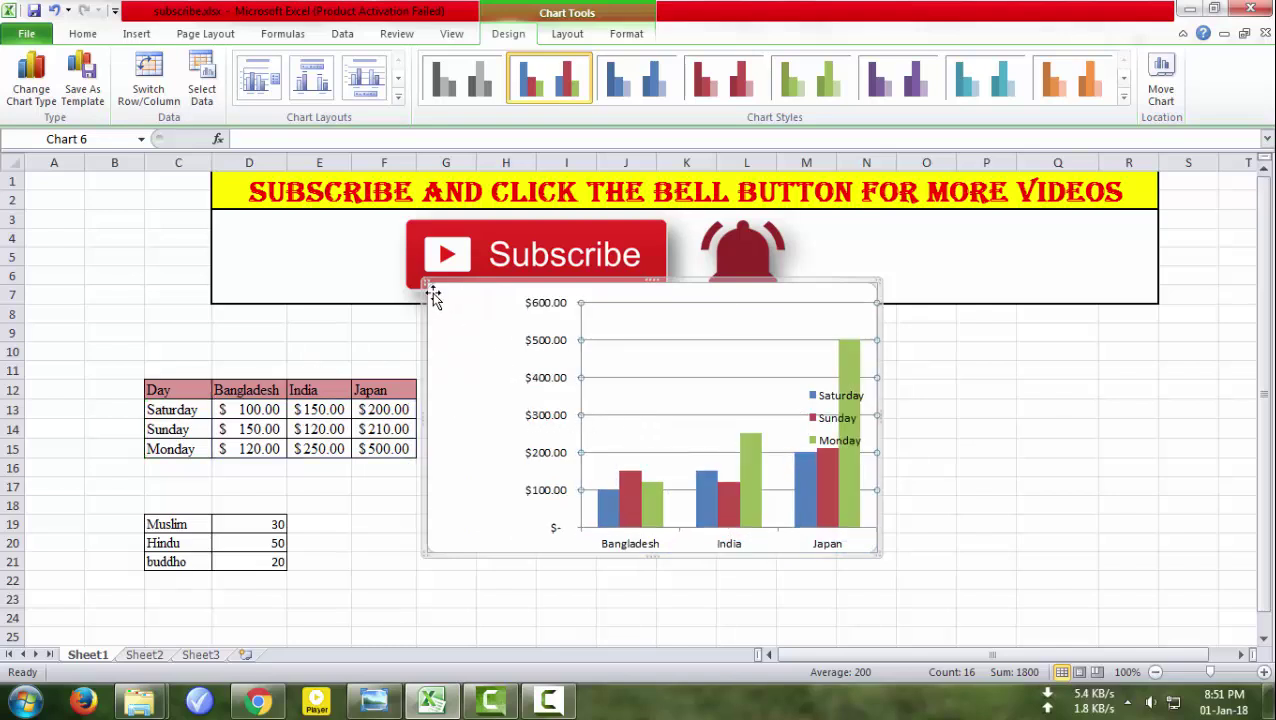
pyautogui.moveTo(432, 292); pyautogui.dragTo(470, 368)
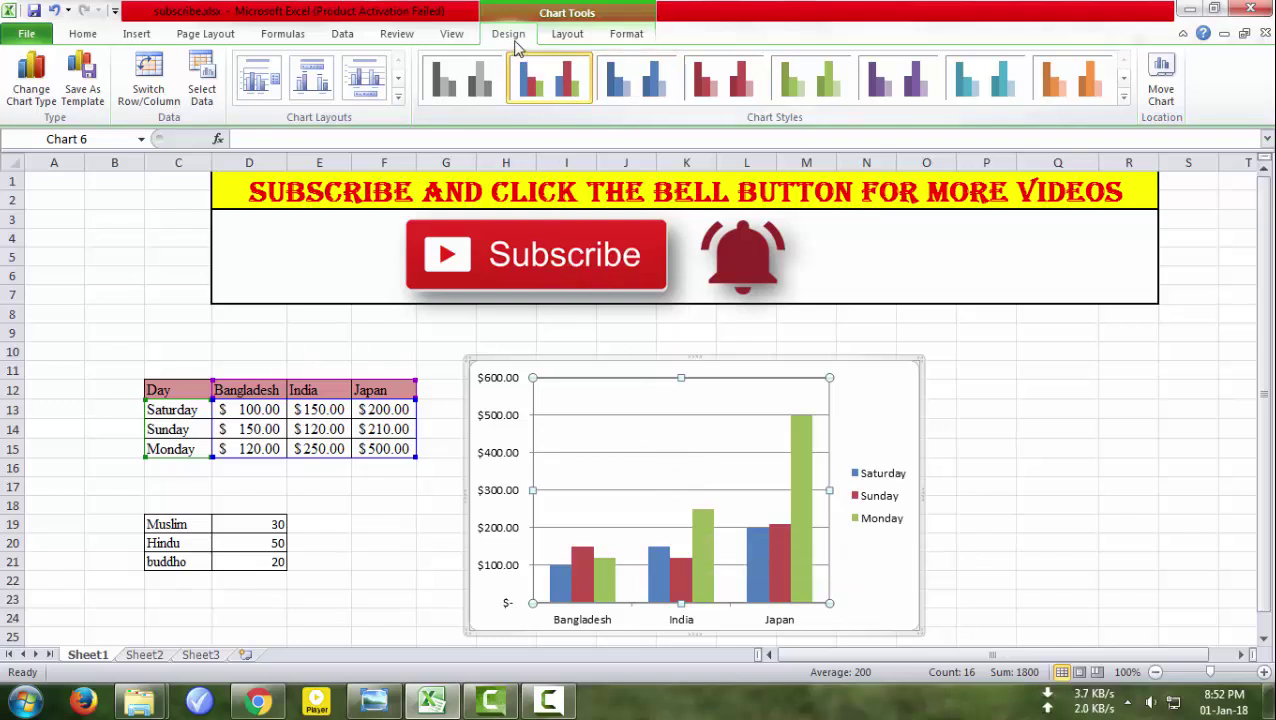
# Try blue and red chart styles and a stacked 3-D cylinder type, then undo to plain 2-D columns
pyautogui.click(636, 86)
pyautogui.click(737, 90)
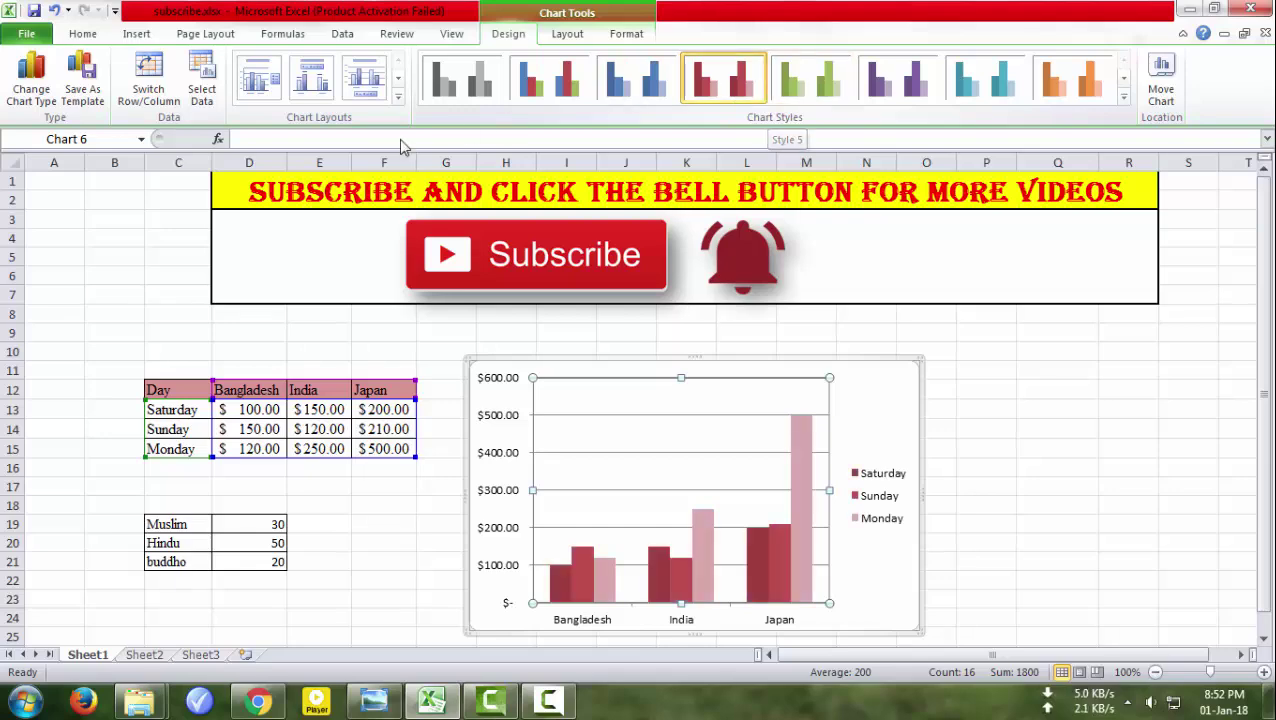
pyautogui.click(42, 88)
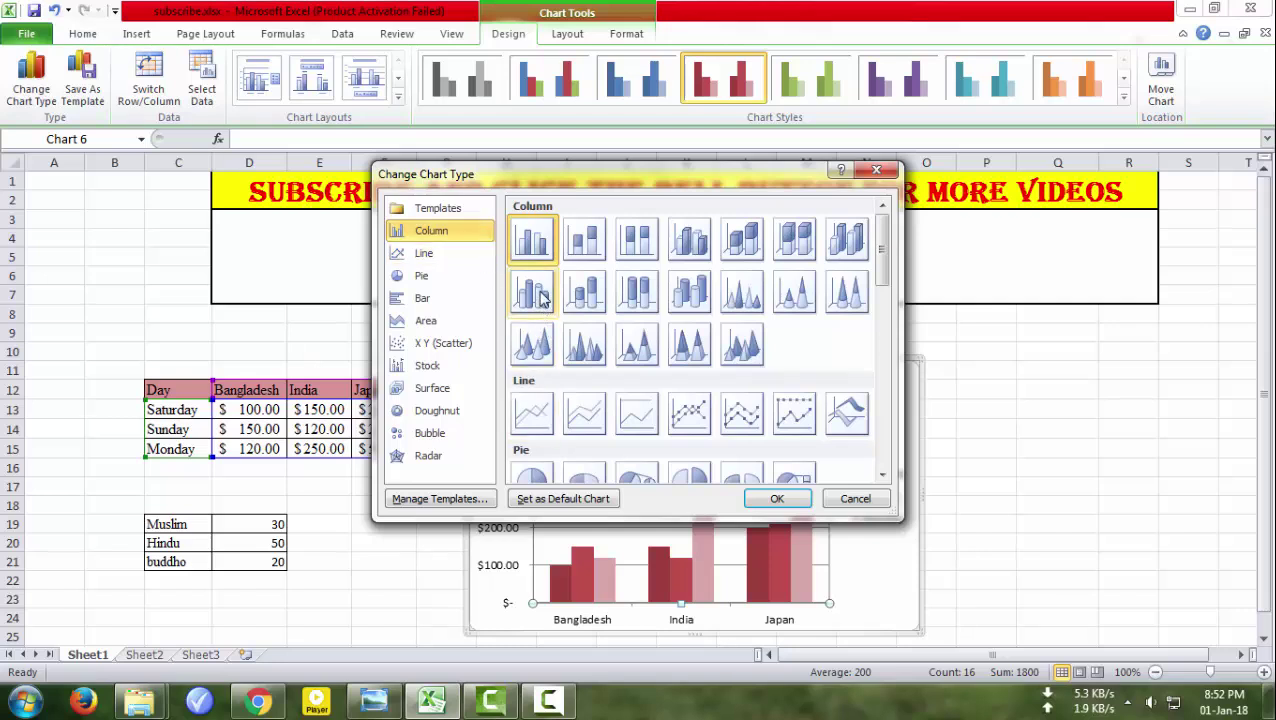
pyautogui.click(590, 295)
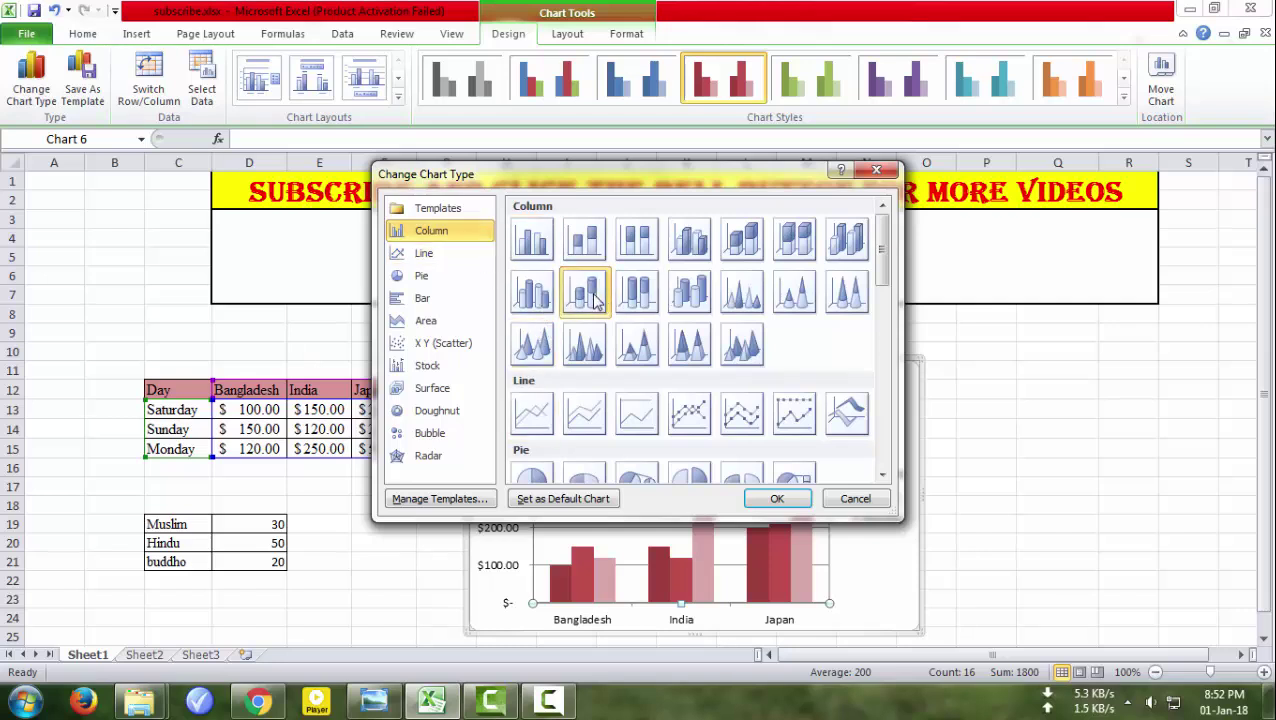
pyautogui.click(774, 499)
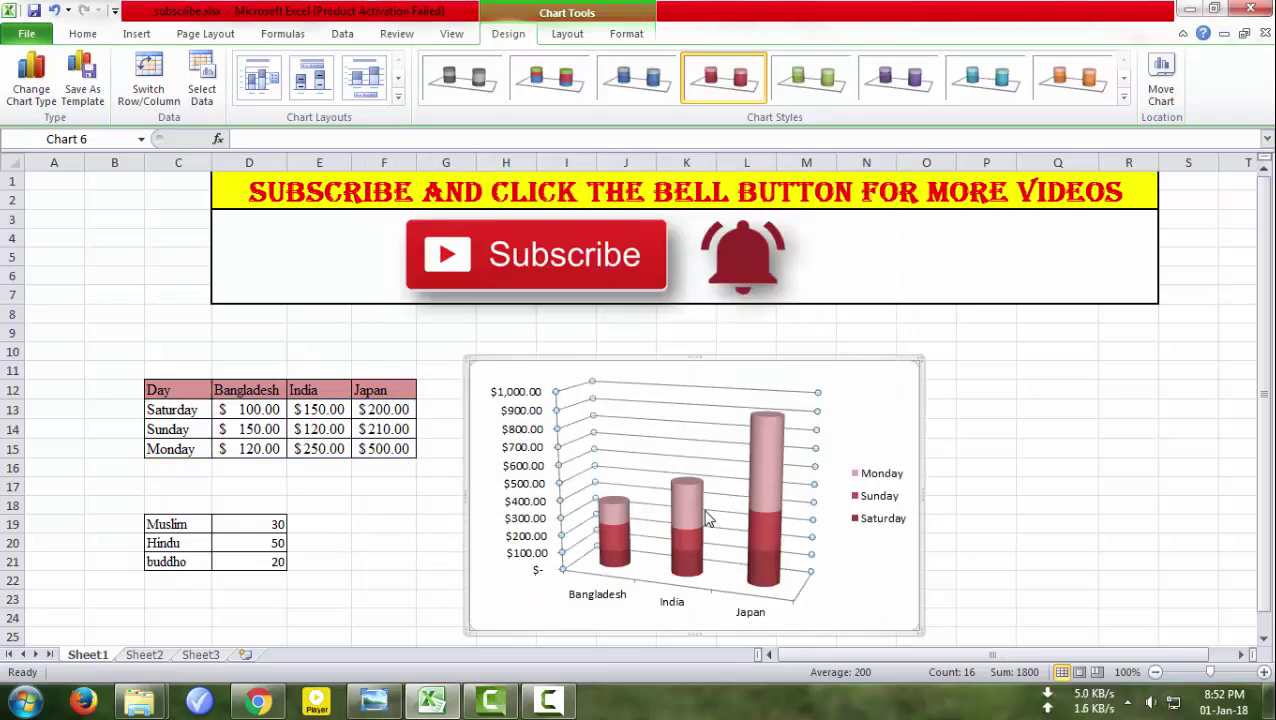
pyautogui.click(637, 88)
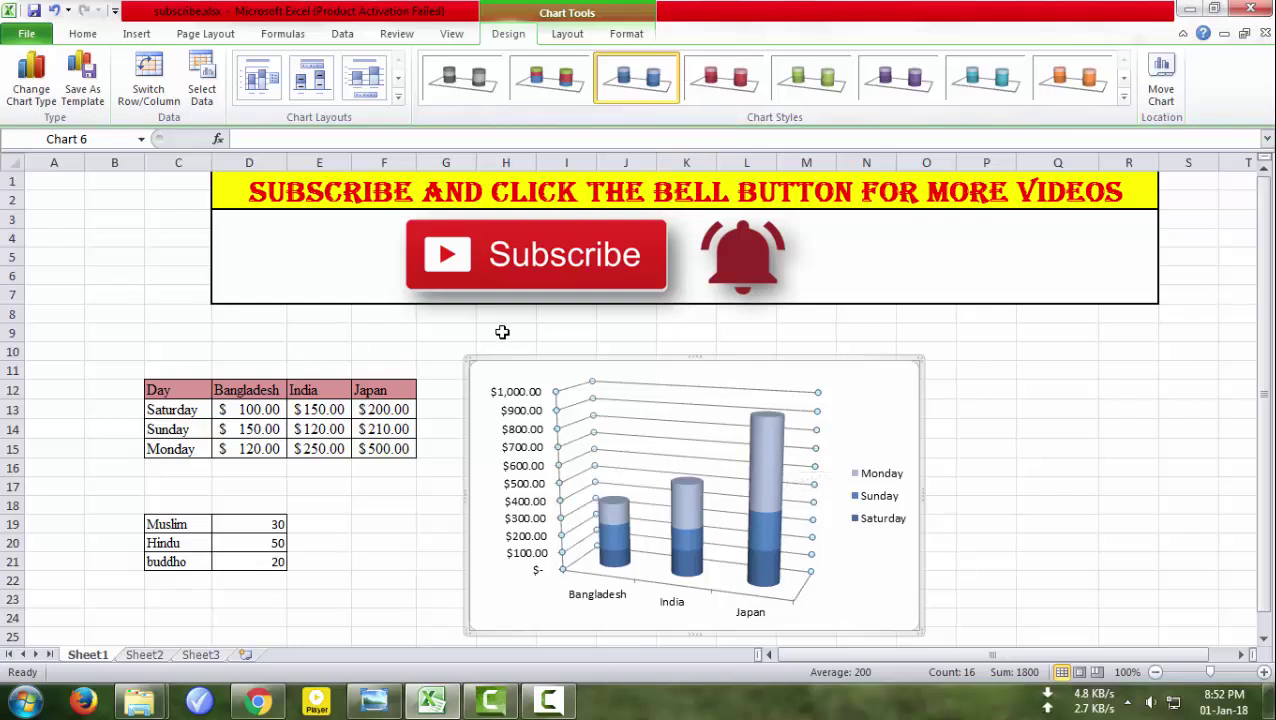
pyautogui.hotkey('ctrl', 'z')
pyautogui.hotkey('ctrl', 'z')
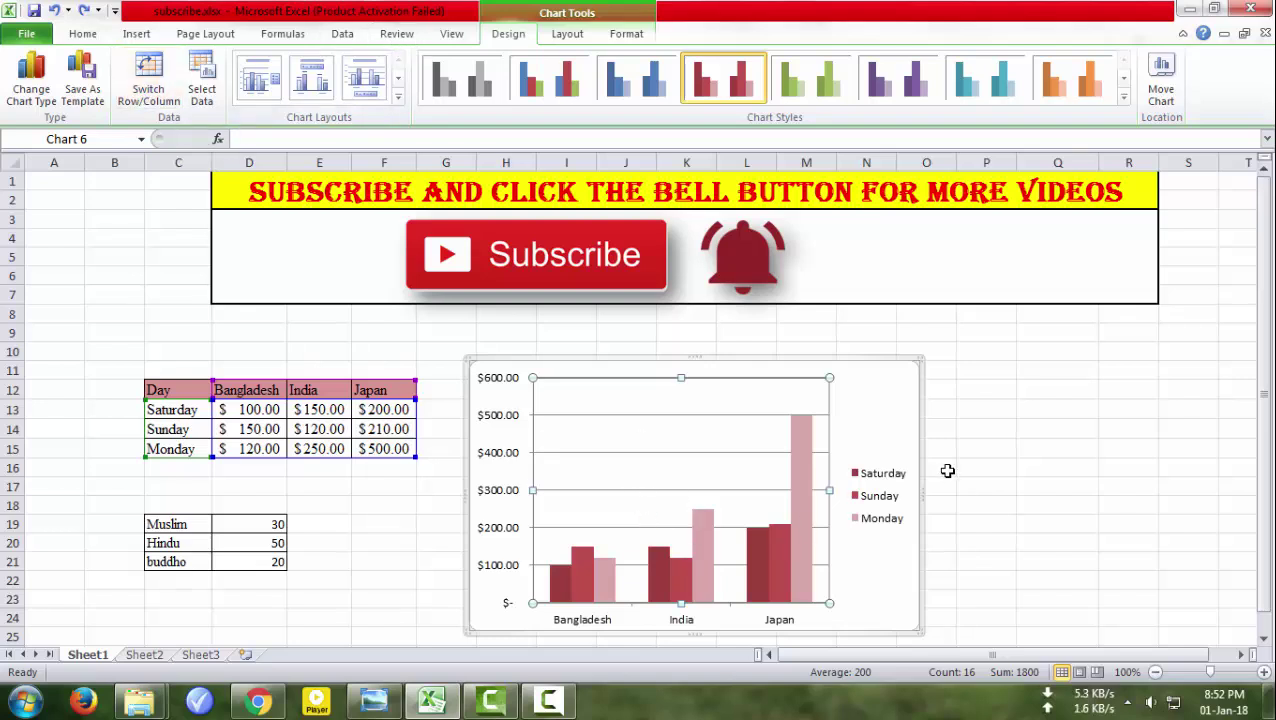
# Delete the red clustered column chart from the sheet
pyautogui.click(968, 541)
pyautogui.click(836, 502)
pyautogui.press('Delete')
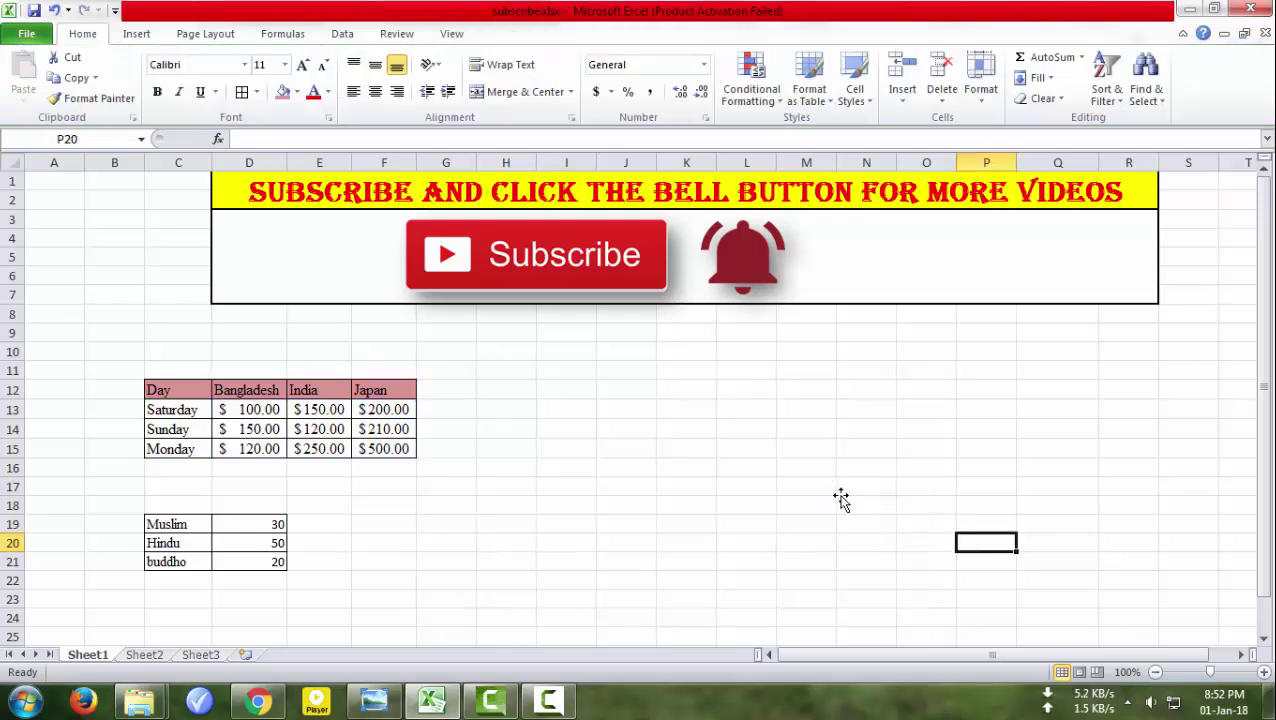
# Insert a 3-D stacked bar chart of C12:F15, then remove it again
pyautogui.moveTo(163, 393); pyautogui.dragTo(165, 410)
pyautogui.moveTo(300, 446); pyautogui.dragTo(401, 450)
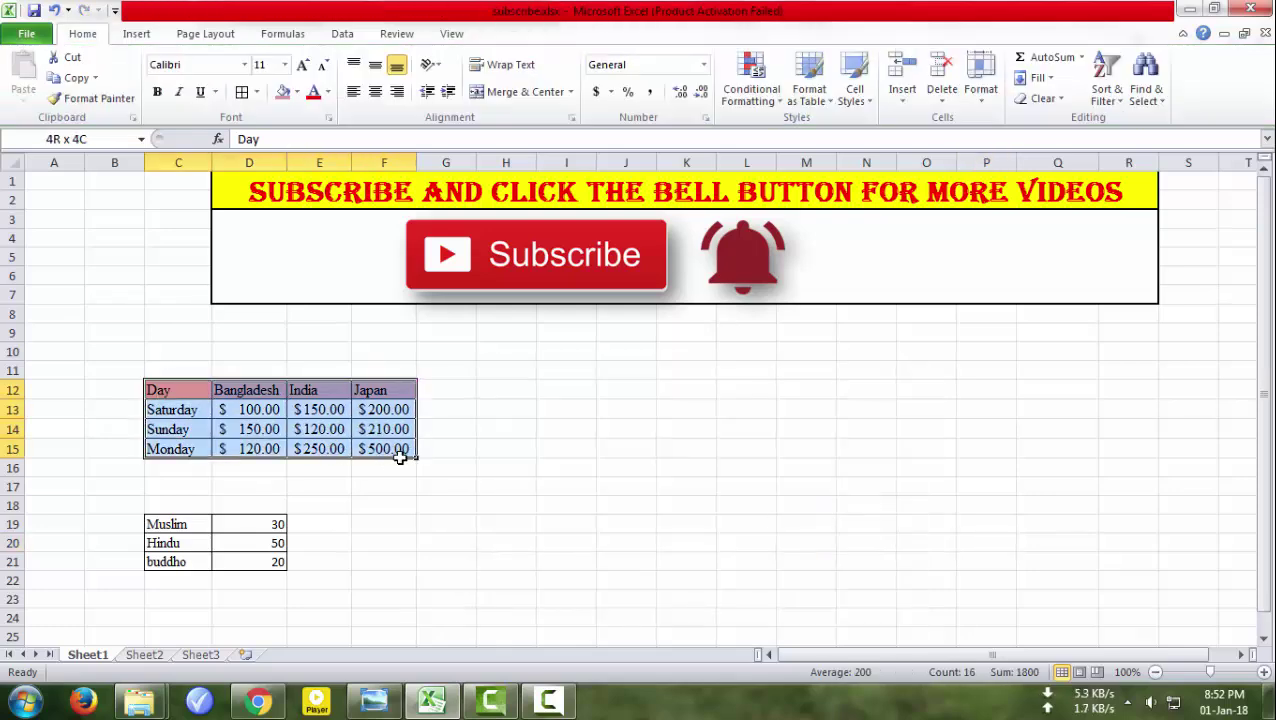
pyautogui.click(150, 34)
pyautogui.click(478, 90)
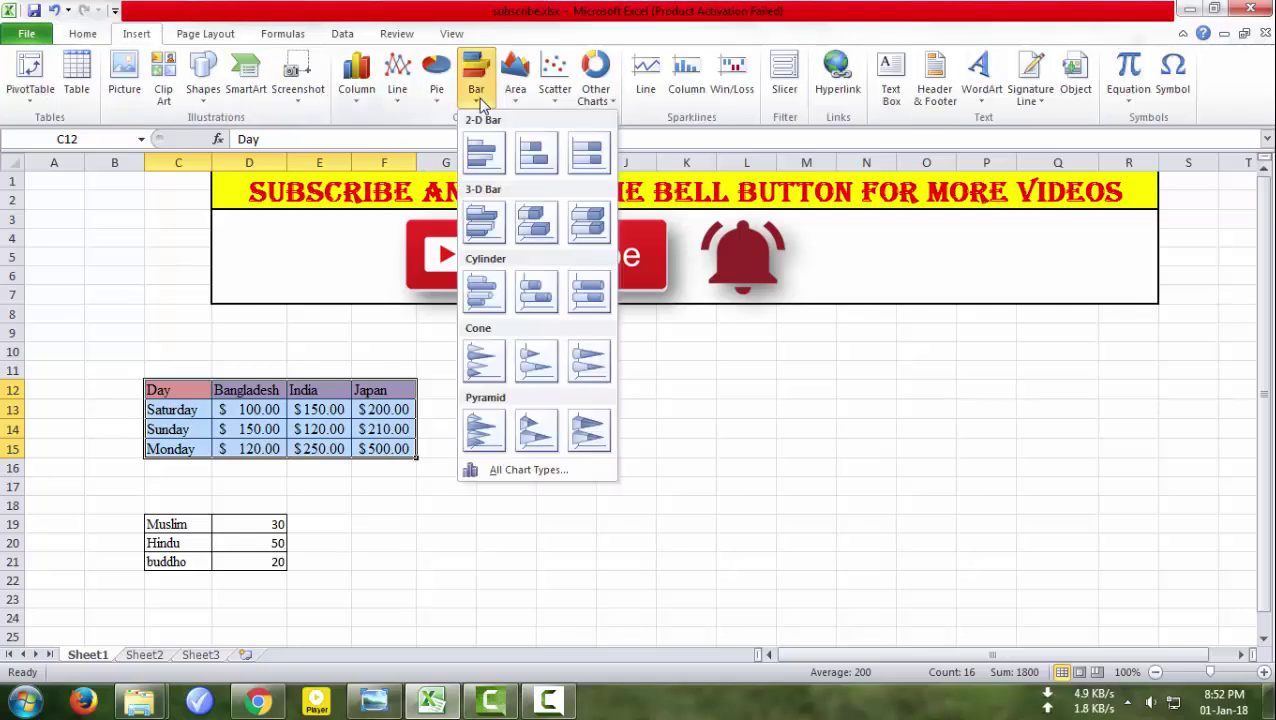
pyautogui.click(518, 226)
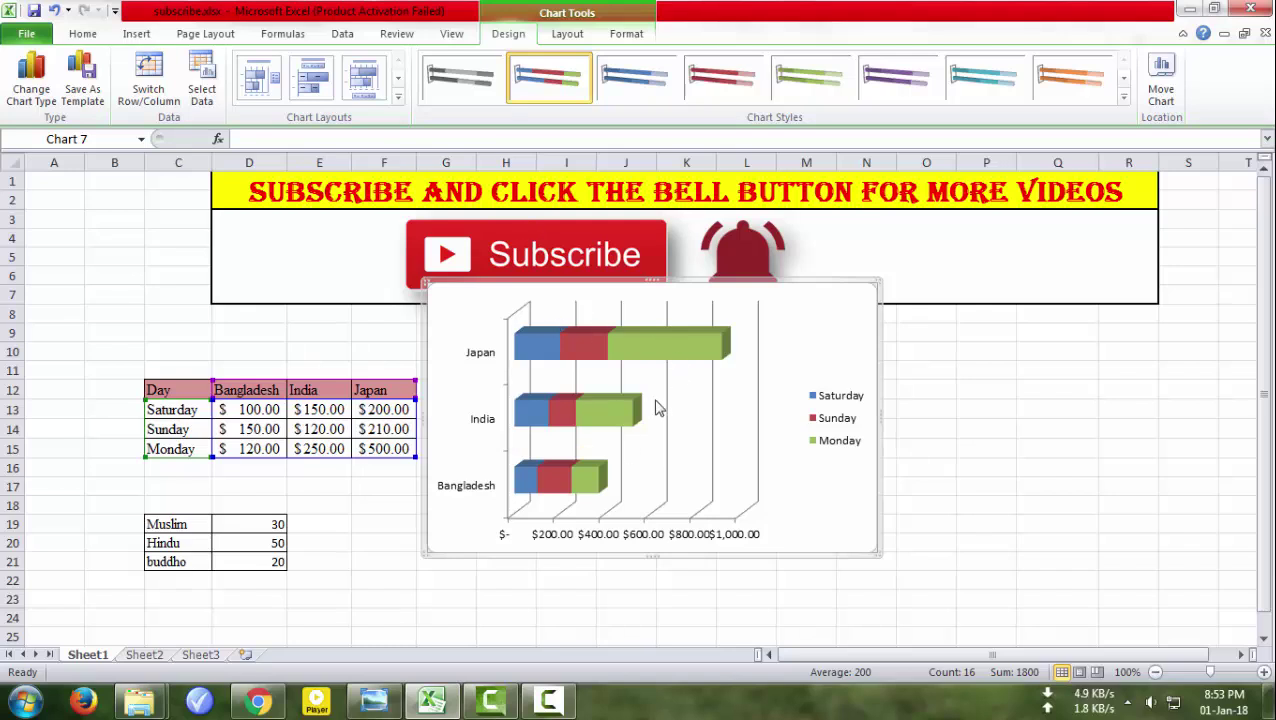
pyautogui.press('Delete')
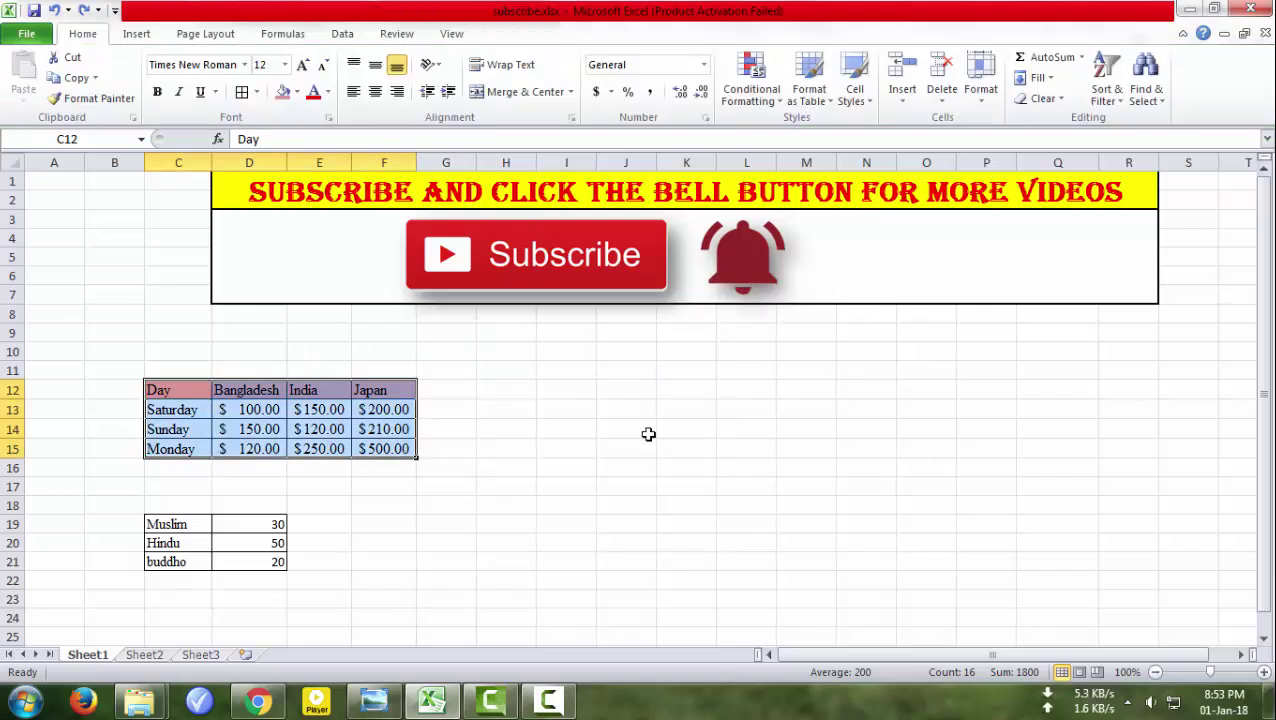
# Insert a 3-D clustered column chart of the sales data and drag it right of the table
pyautogui.click(137, 34)
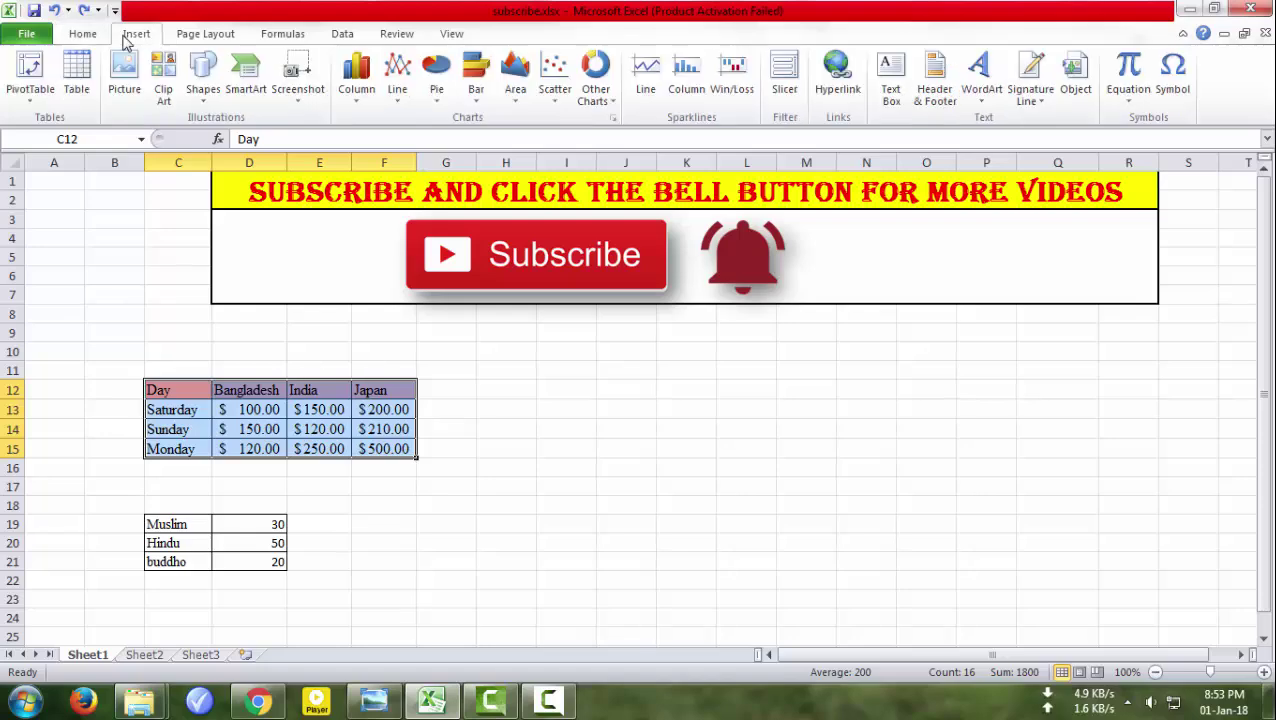
pyautogui.click(356, 85)
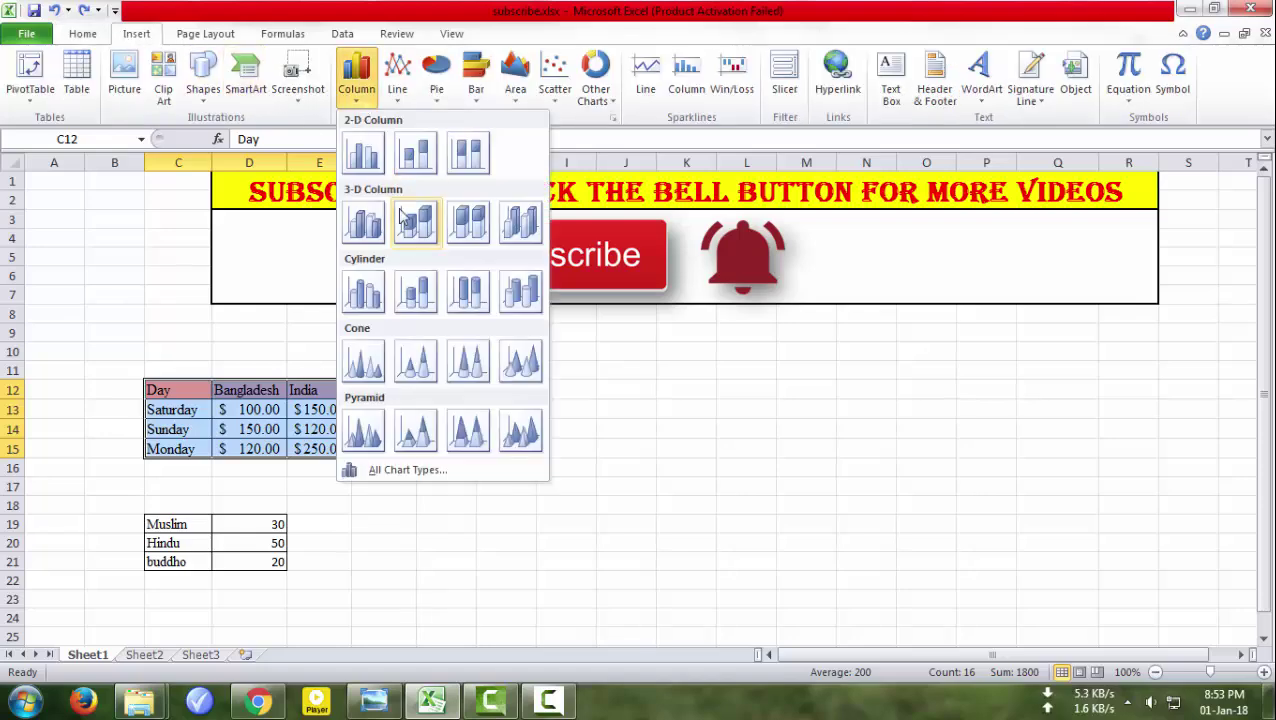
pyautogui.click(366, 224)
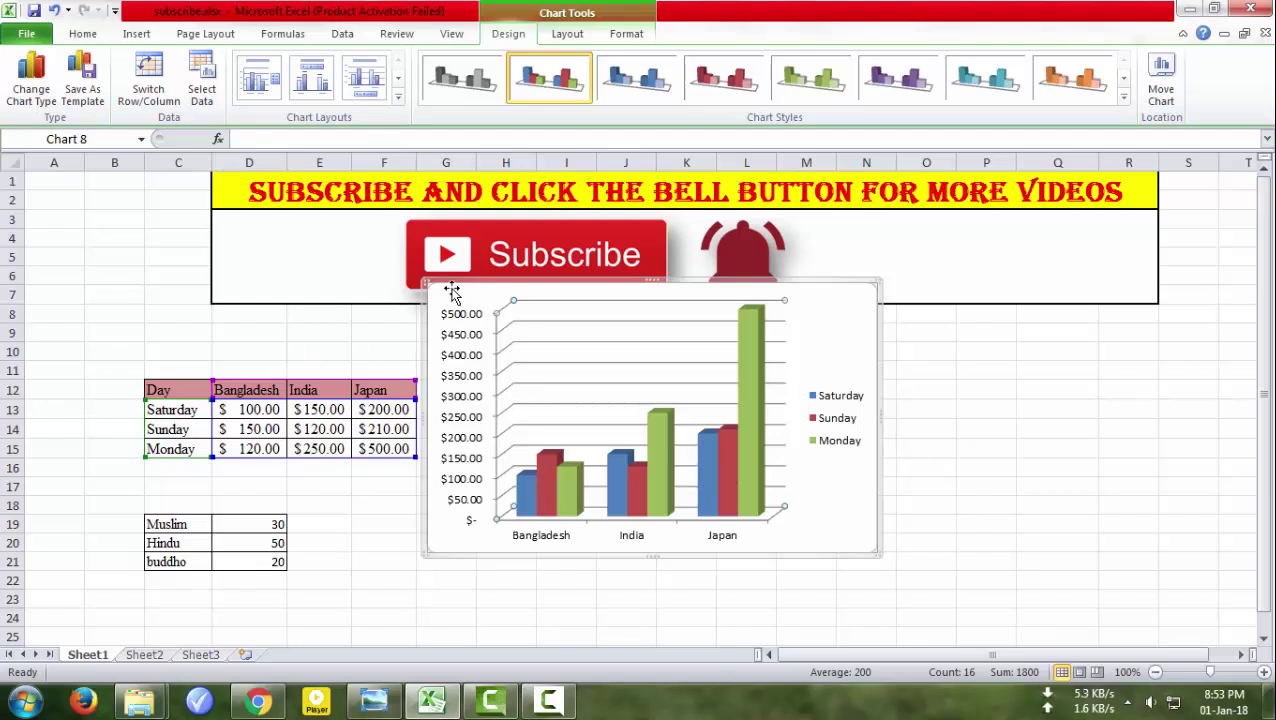
pyautogui.moveTo(441, 284); pyautogui.dragTo(497, 362)
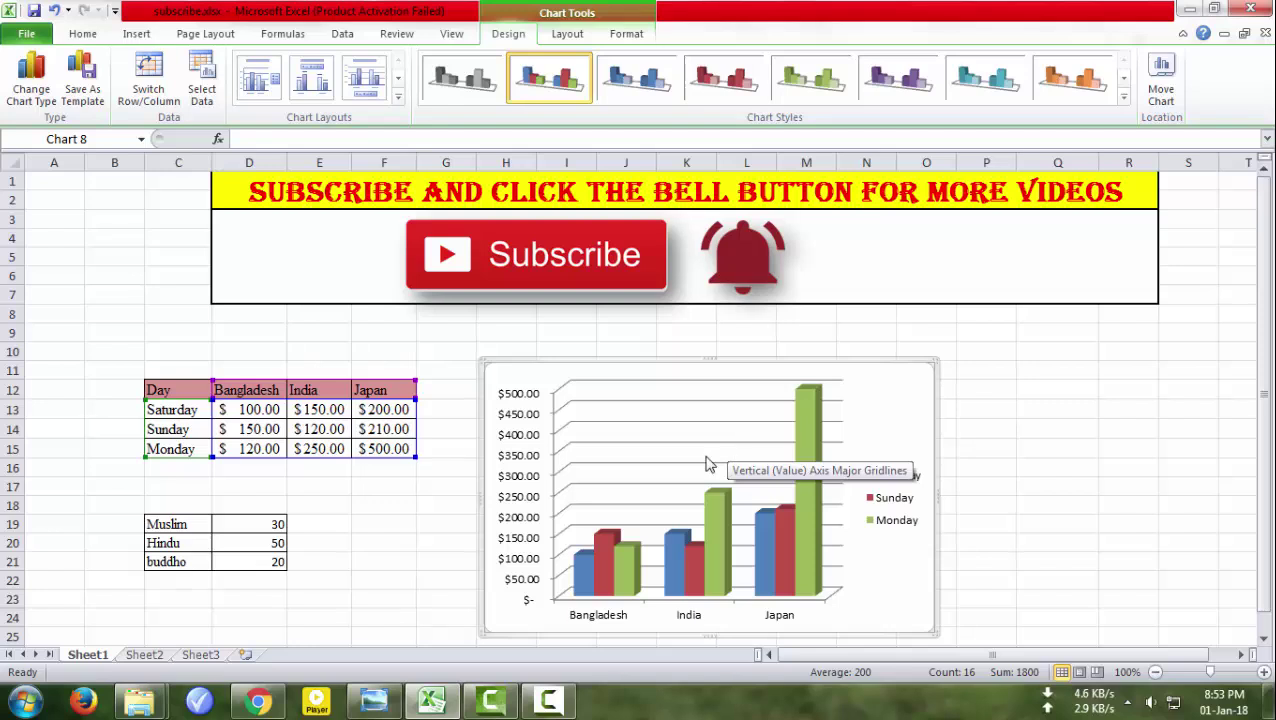
pyautogui.click(516, 381)
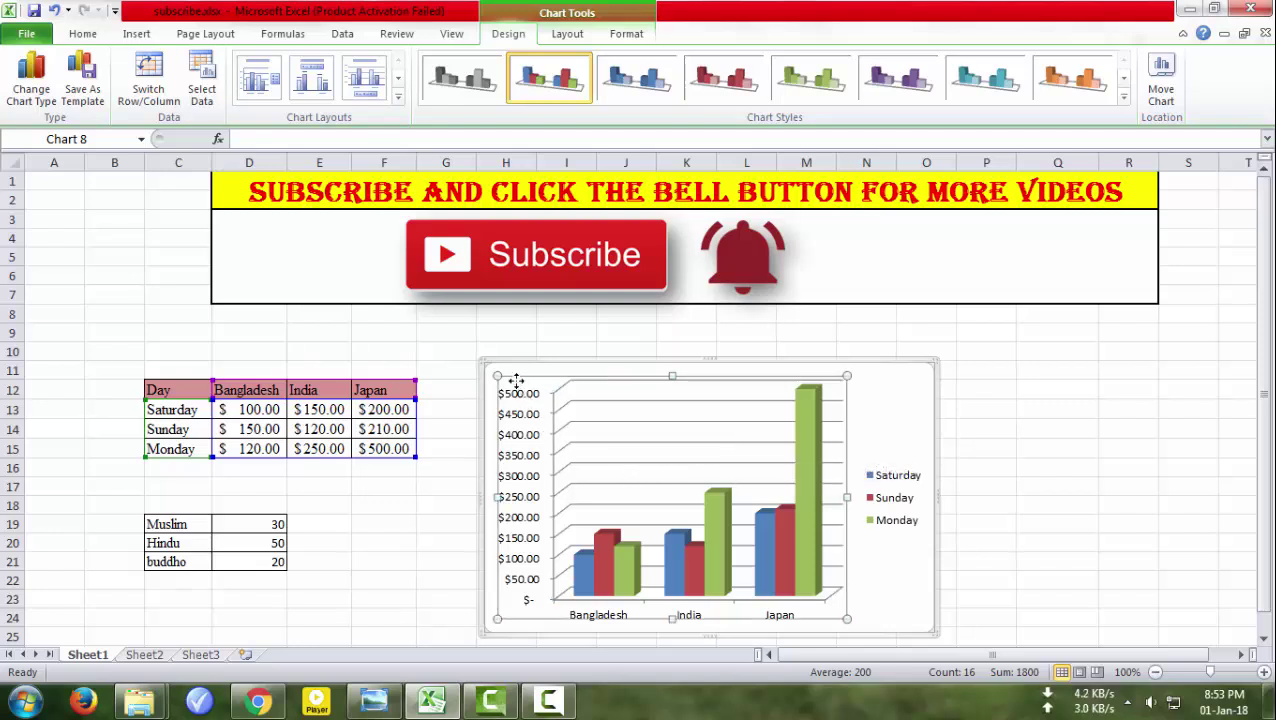
# Delete the 3-D column chart, then browse the Area, Scatter and Other chart lists without inserting any
pyautogui.click(488, 364)
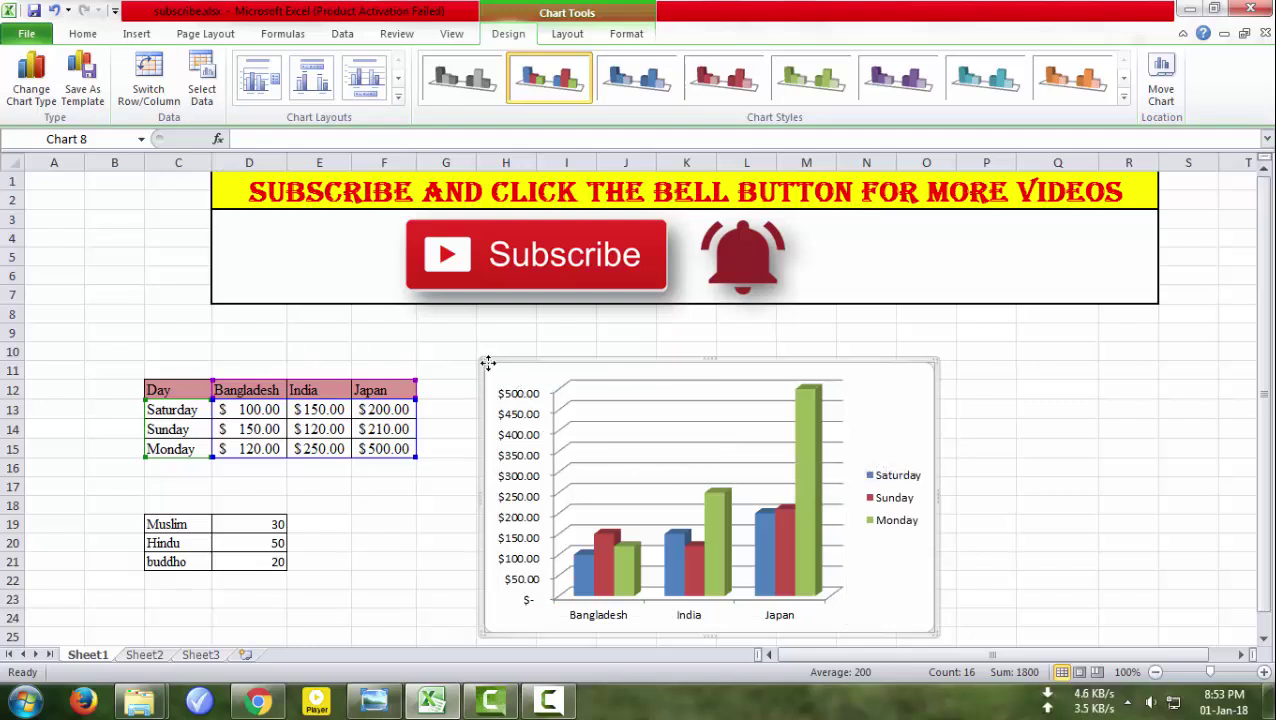
pyautogui.press('Delete')
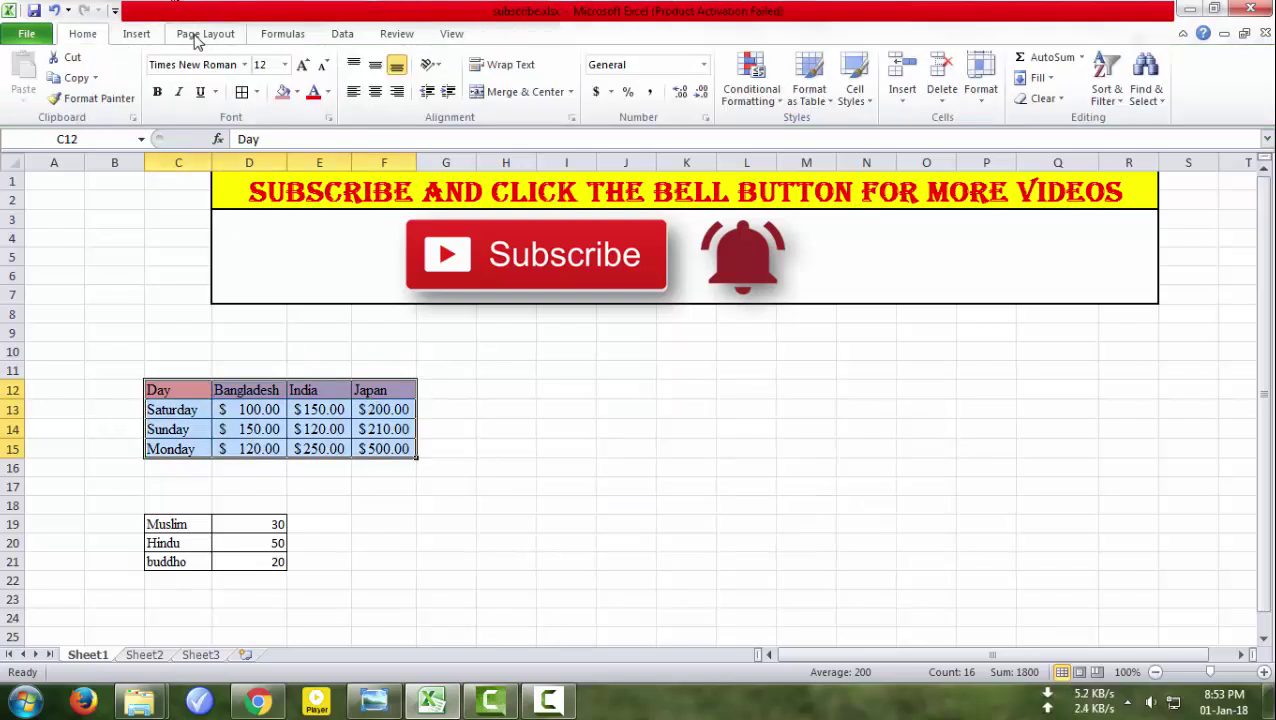
pyautogui.click(137, 34)
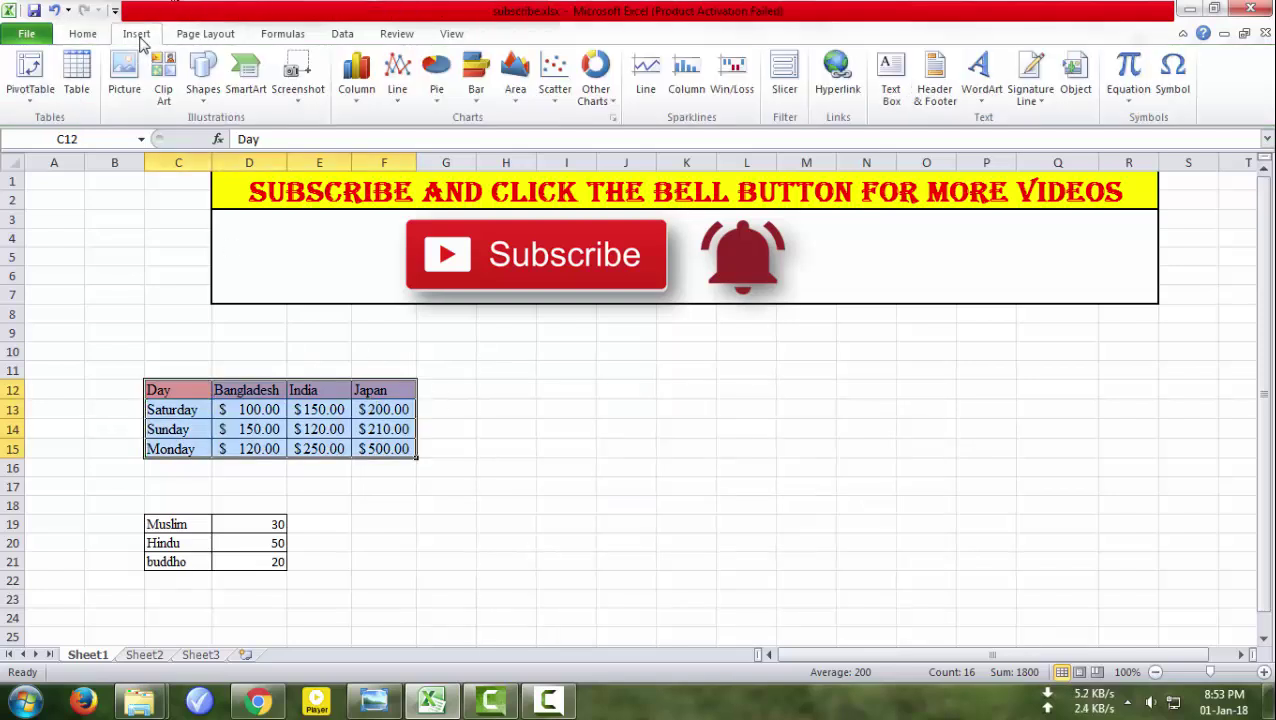
pyautogui.click(516, 88)
pyautogui.click(556, 92)
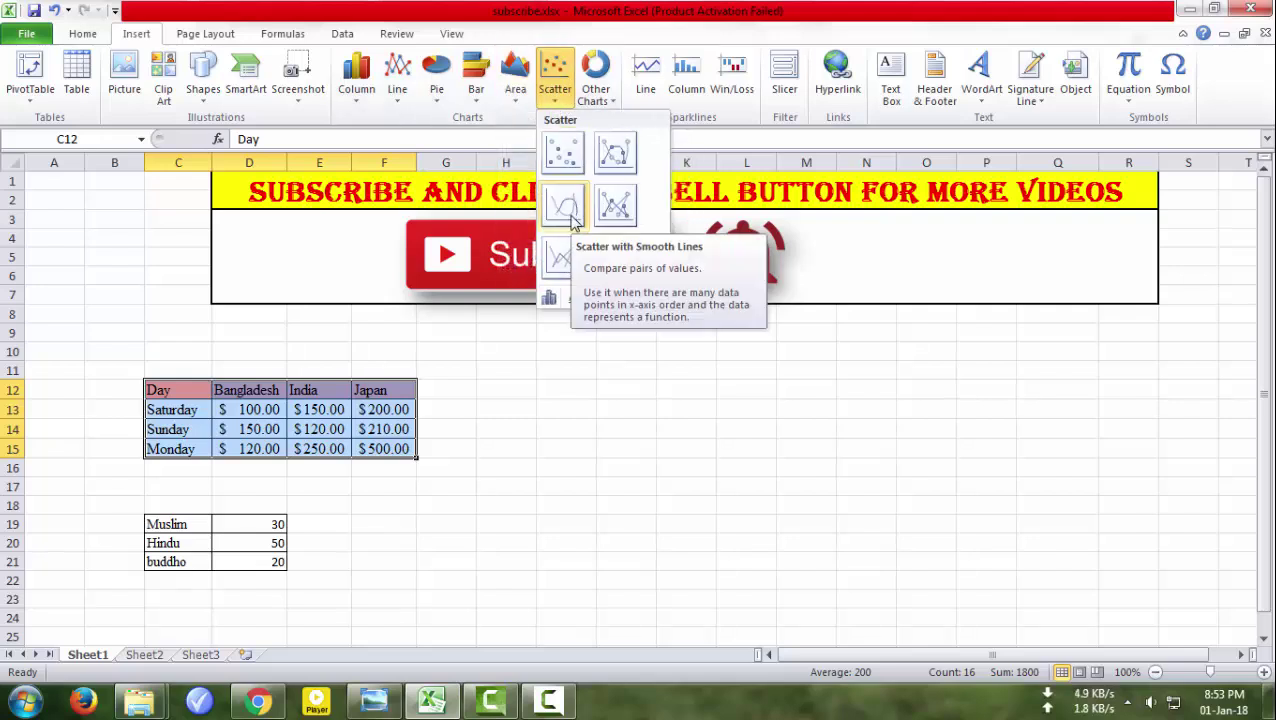
pyautogui.click(610, 101)
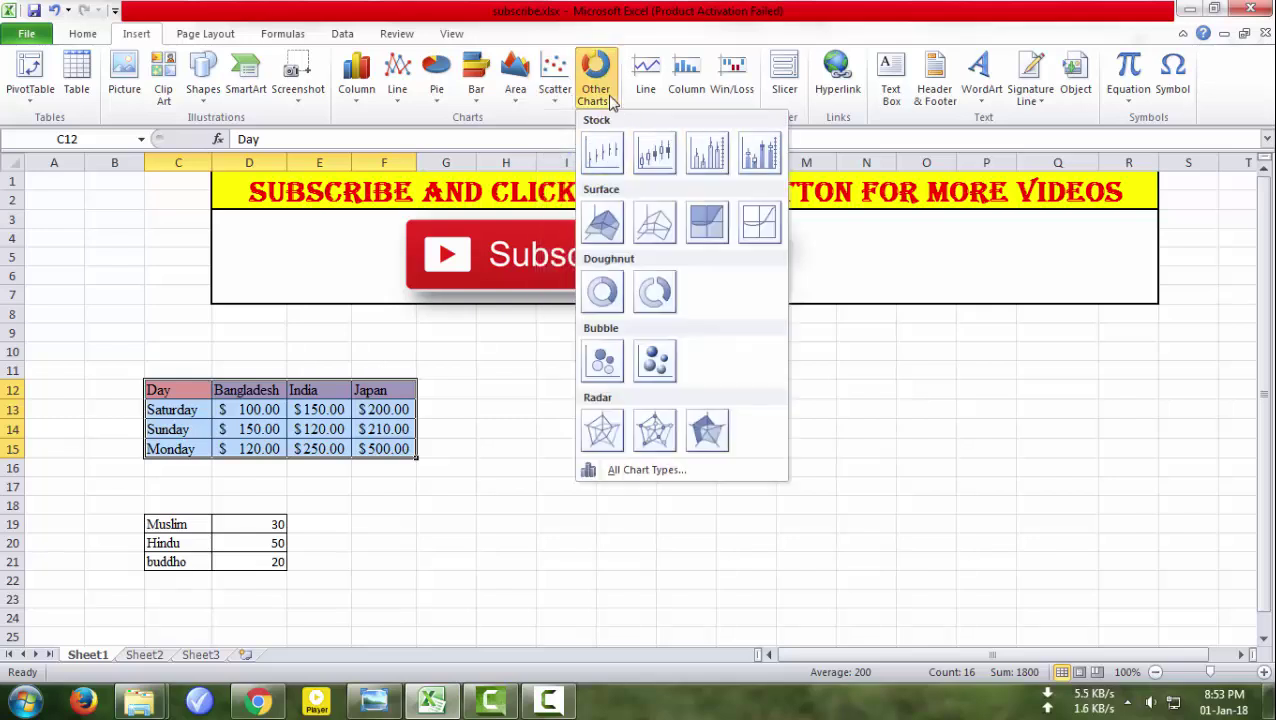
pyautogui.click(612, 103)
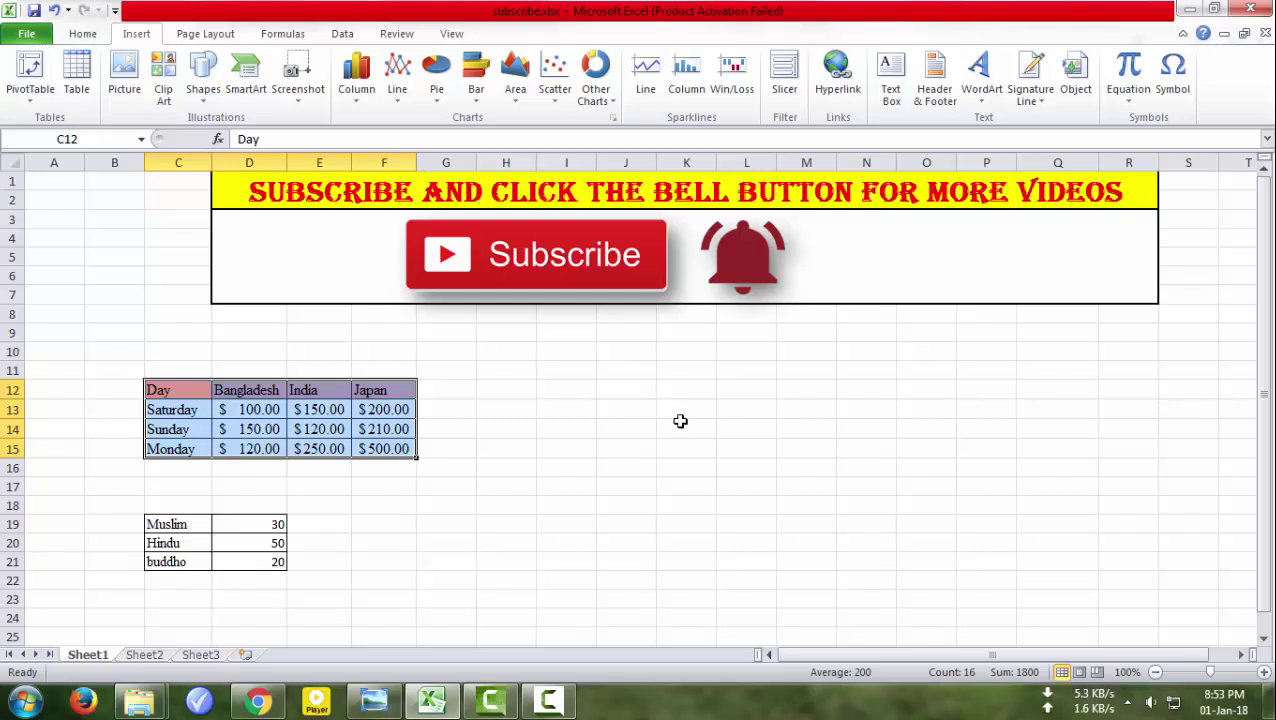
pyautogui.click(605, 476)
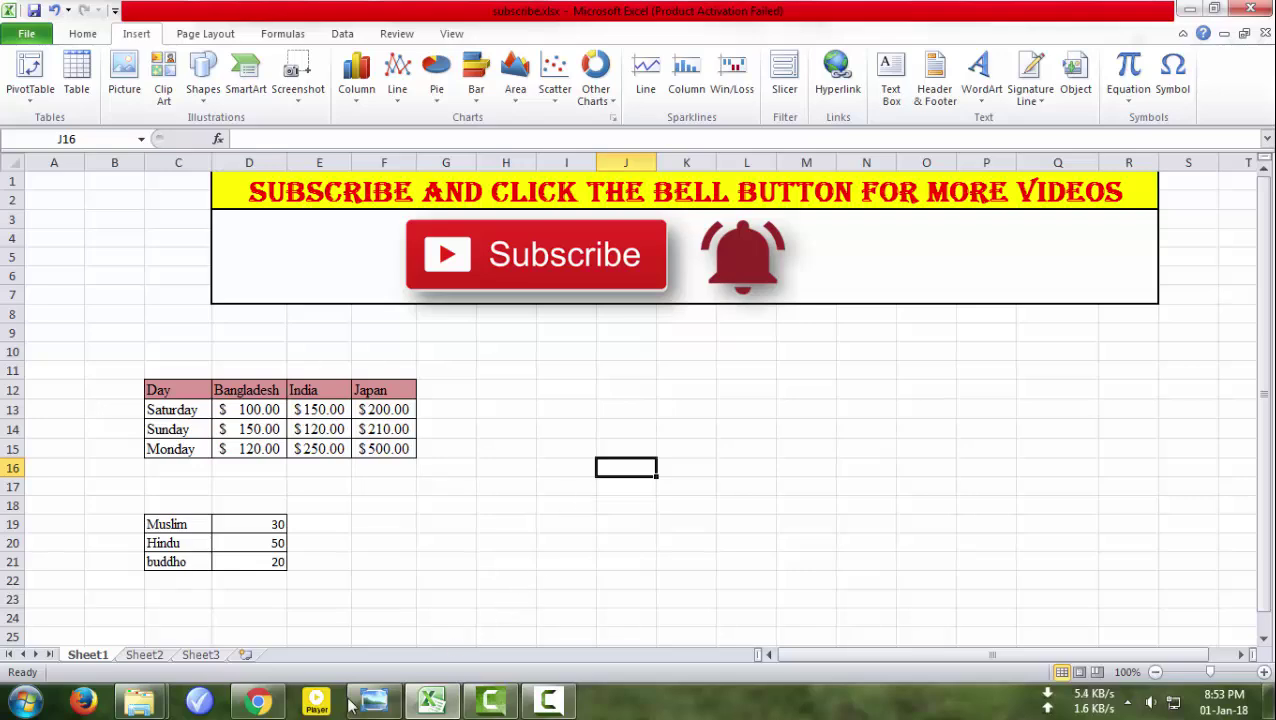
pyautogui.click(258, 700)
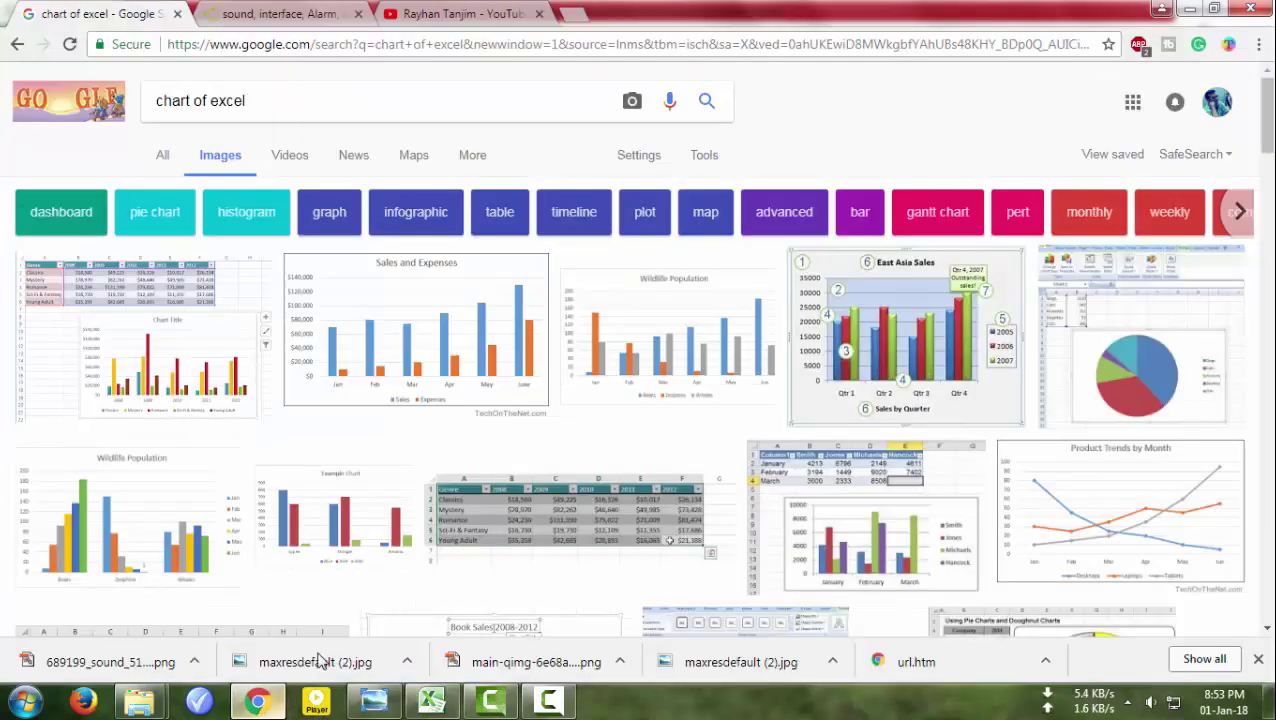
pyautogui.click(1116, 368)
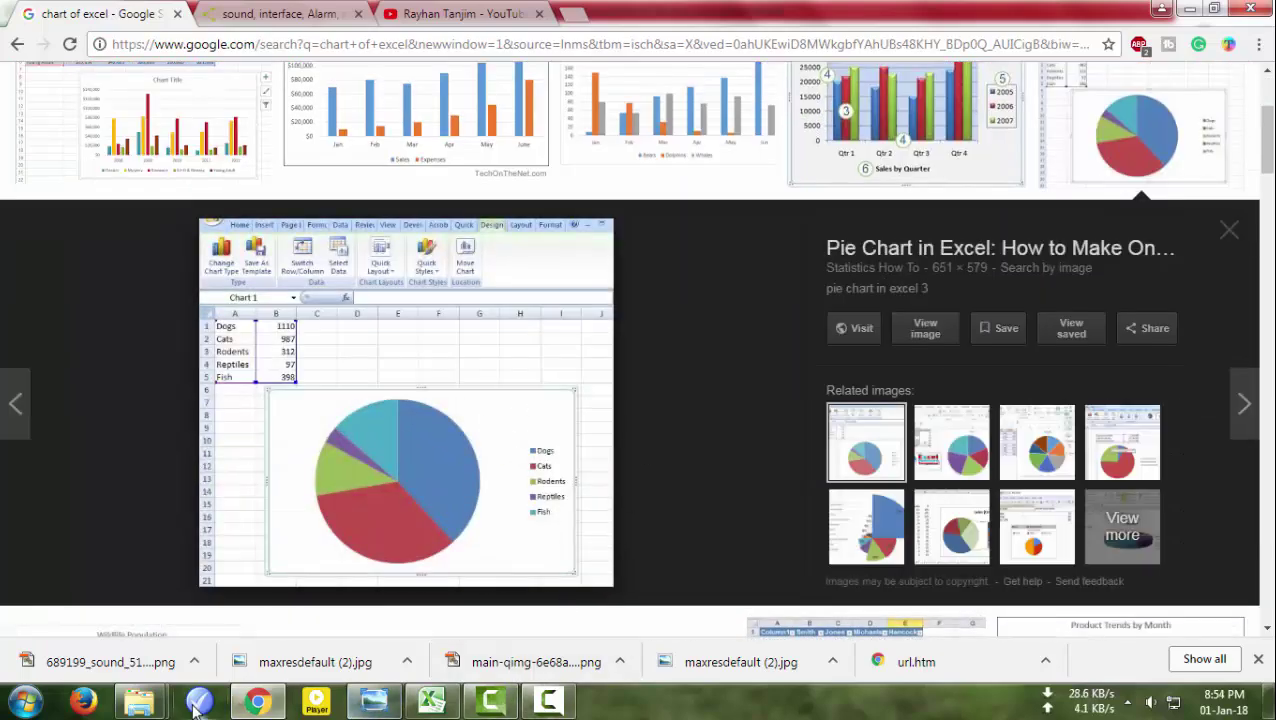
pyautogui.click(432, 703)
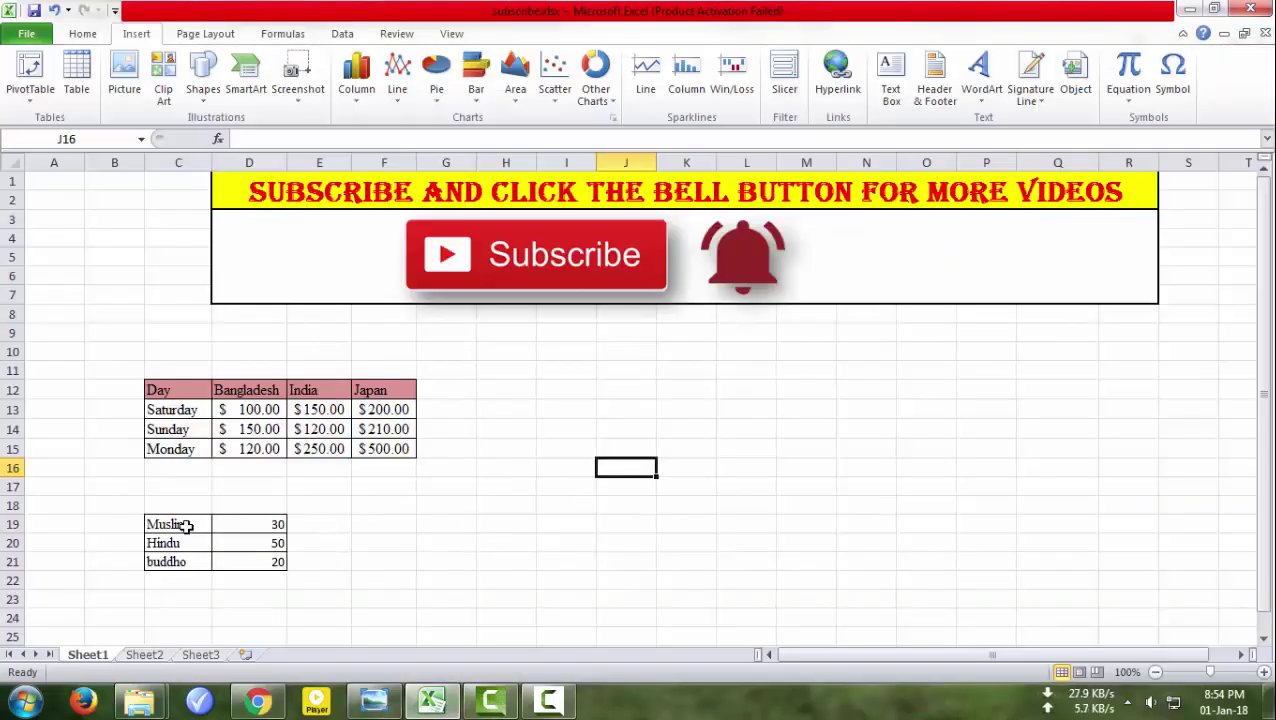
# Make the religion table C19:D21 bold with font size 12
pyautogui.moveTo(182, 524); pyautogui.dragTo(262, 560)
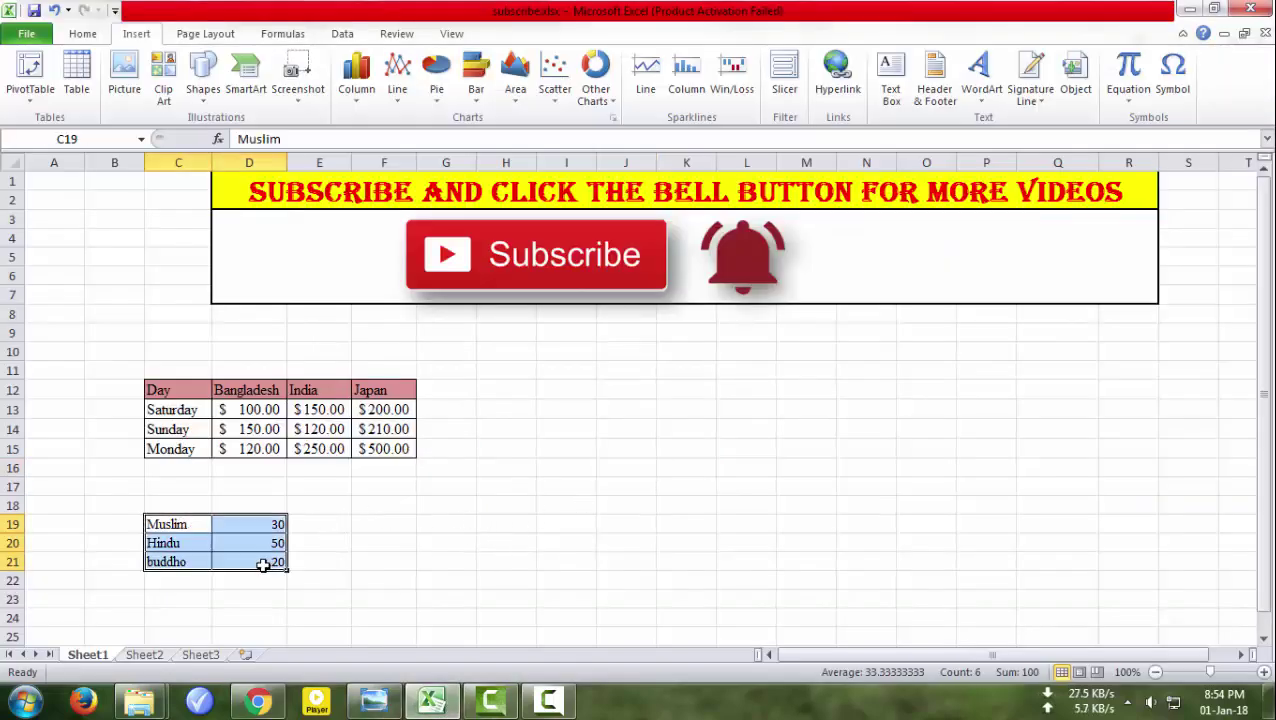
pyautogui.click(83, 34)
pyautogui.click(157, 91)
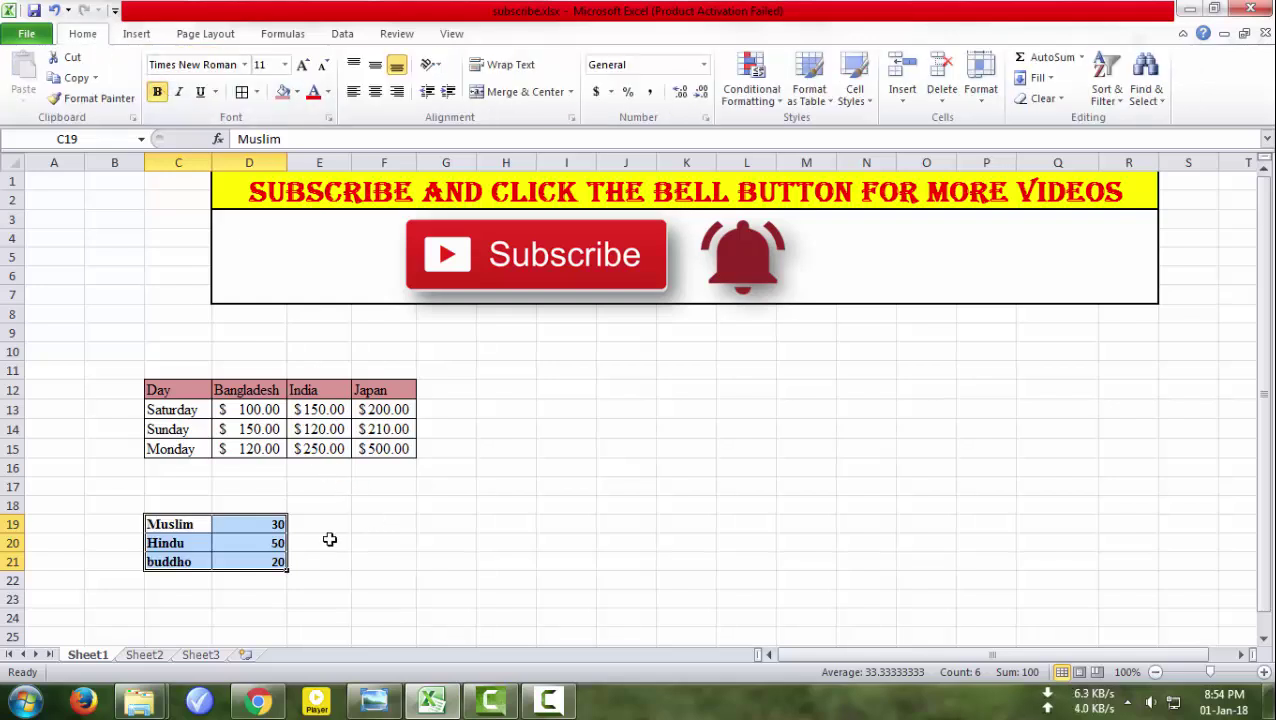
pyautogui.click(285, 64)
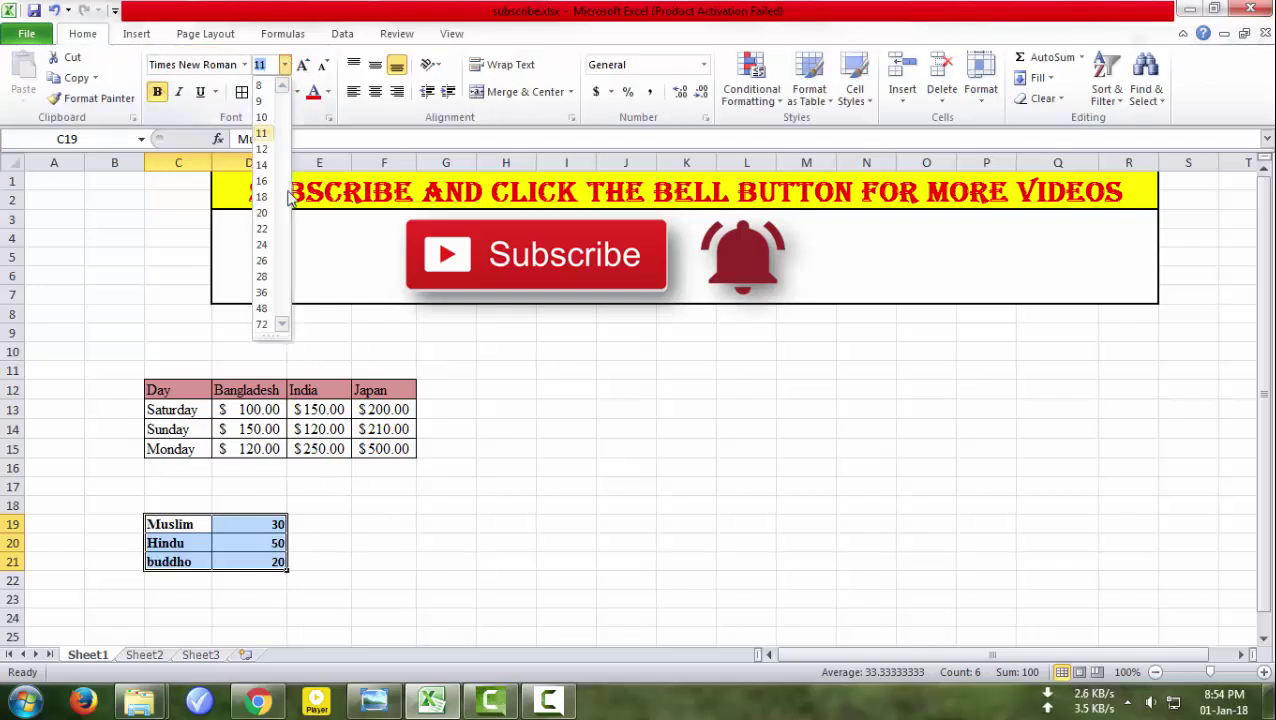
pyautogui.click(262, 149)
pyautogui.click(345, 565)
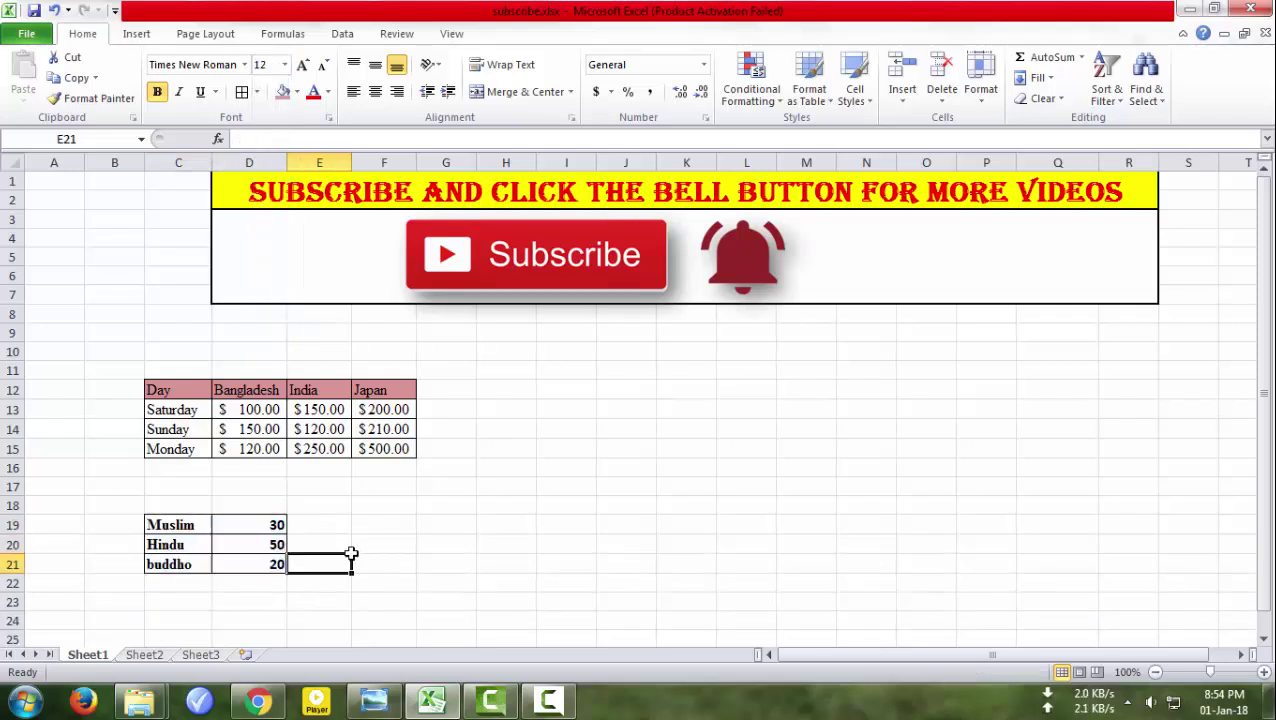
# Check the Muslim 30, Hindu 50 and buddho 20 cells, then reselect C19:D21 for charting
pyautogui.click(165, 528)
pyautogui.click(232, 528)
pyautogui.click(176, 545)
pyautogui.click(277, 543)
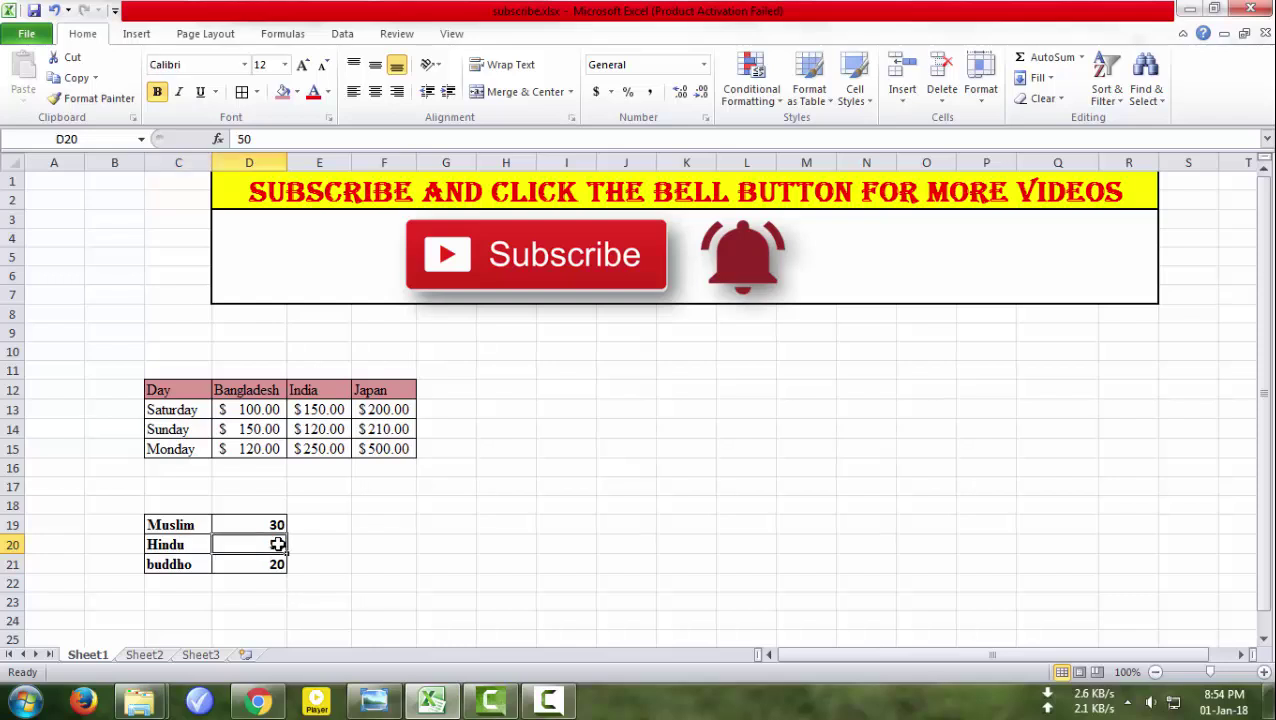
pyautogui.click(193, 567)
pyautogui.click(267, 570)
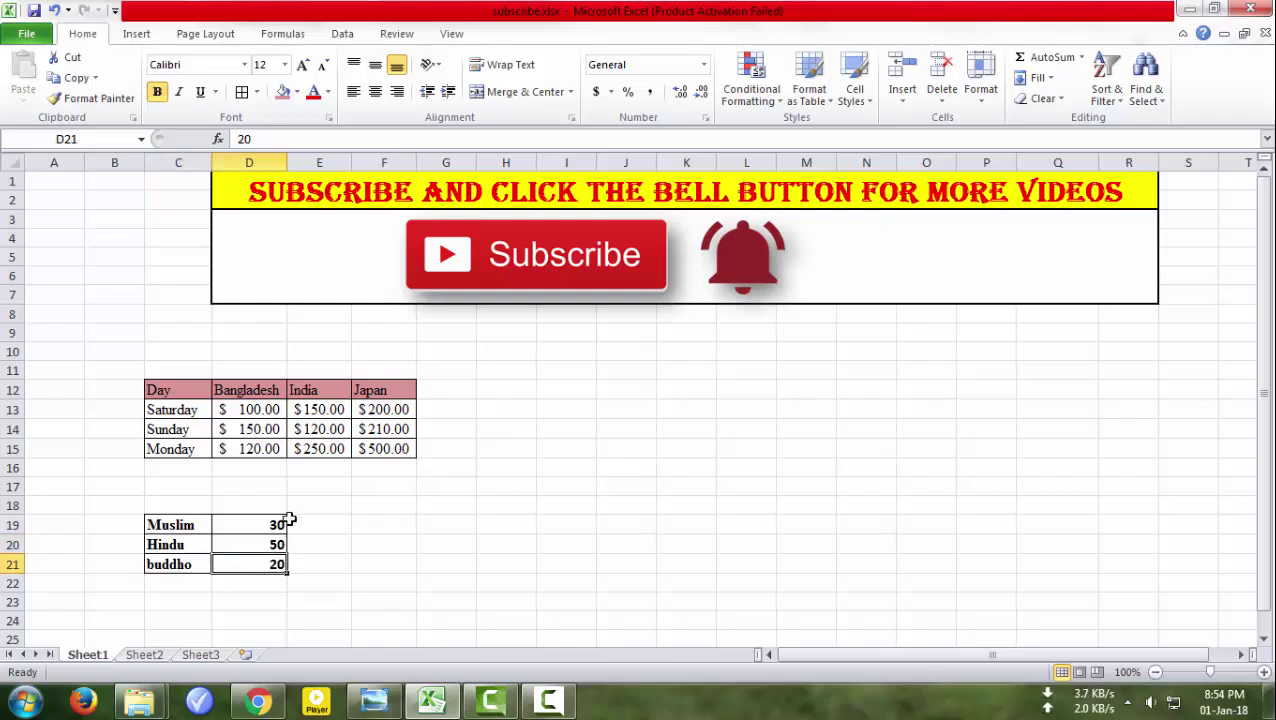
pyautogui.click(358, 522)
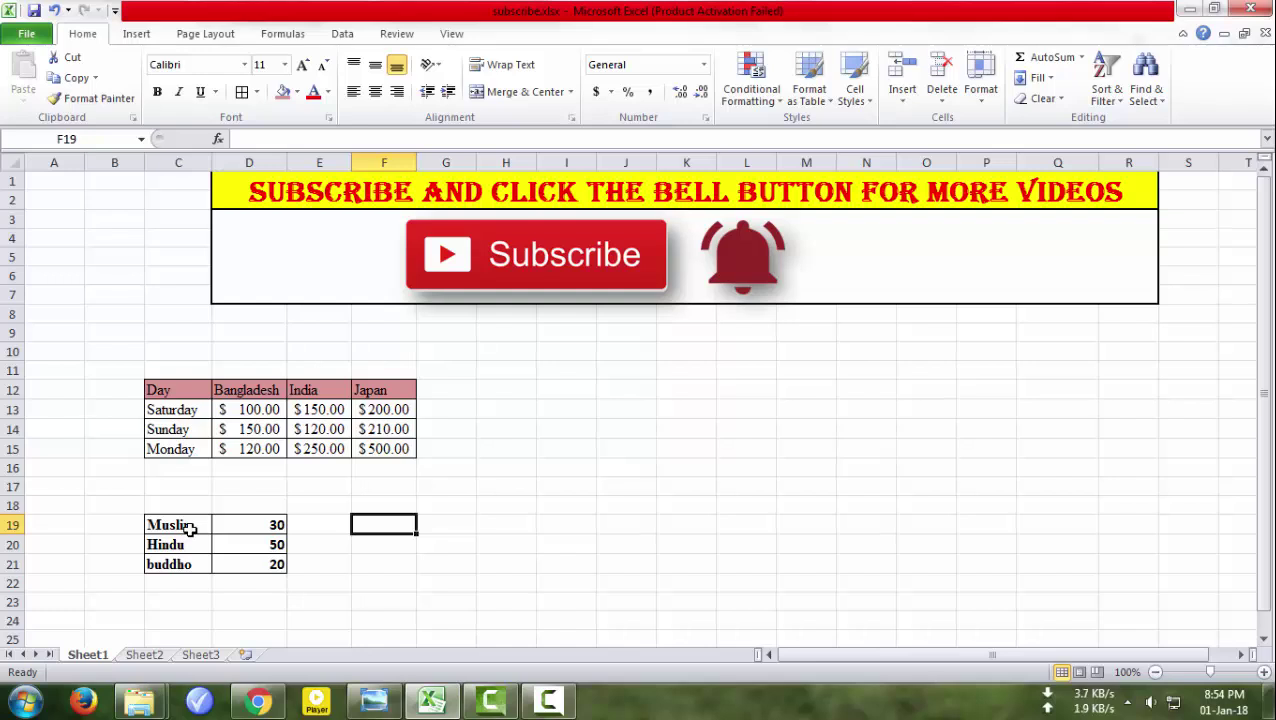
pyautogui.click(263, 525)
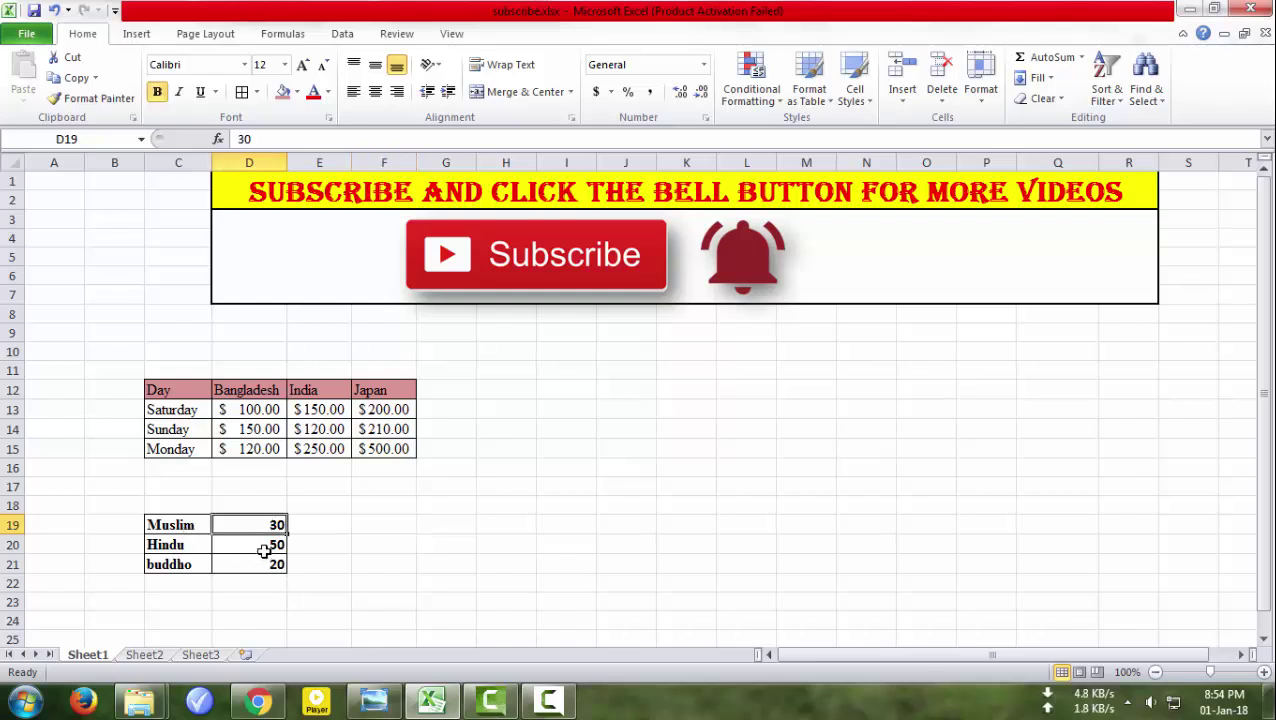
pyautogui.click(263, 548)
pyautogui.click(264, 567)
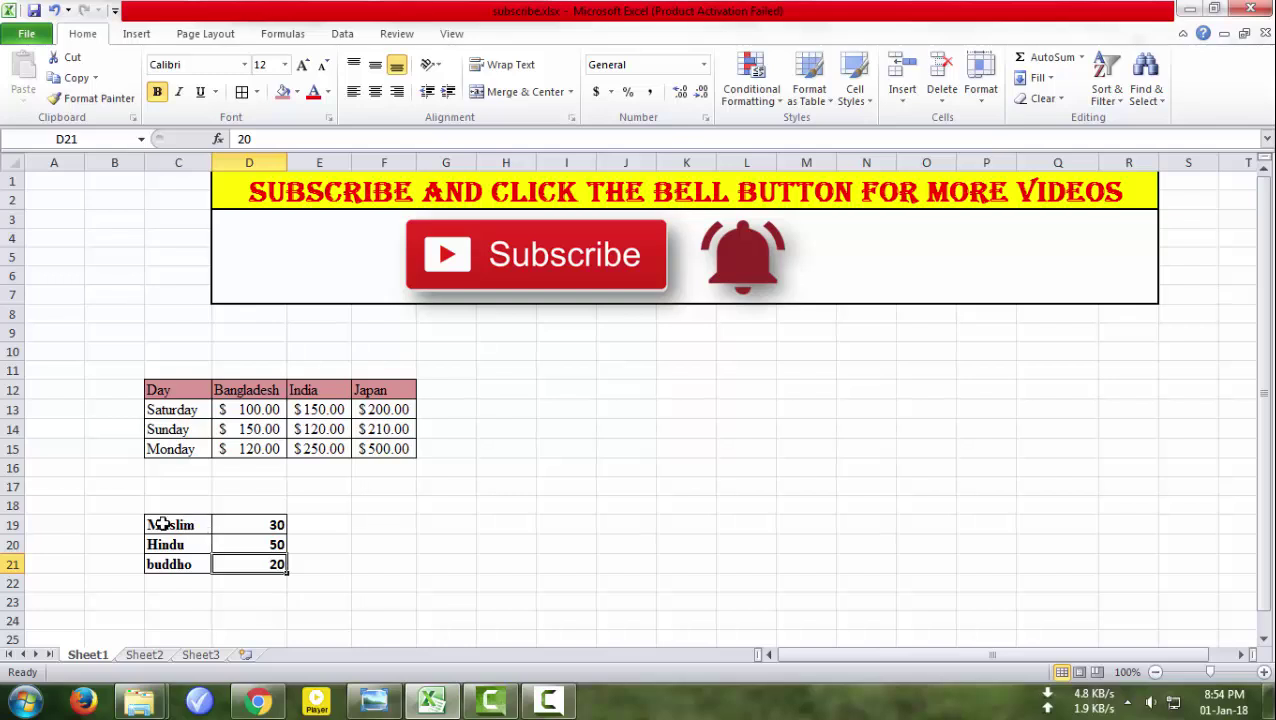
pyautogui.moveTo(158, 524); pyautogui.dragTo(260, 568)
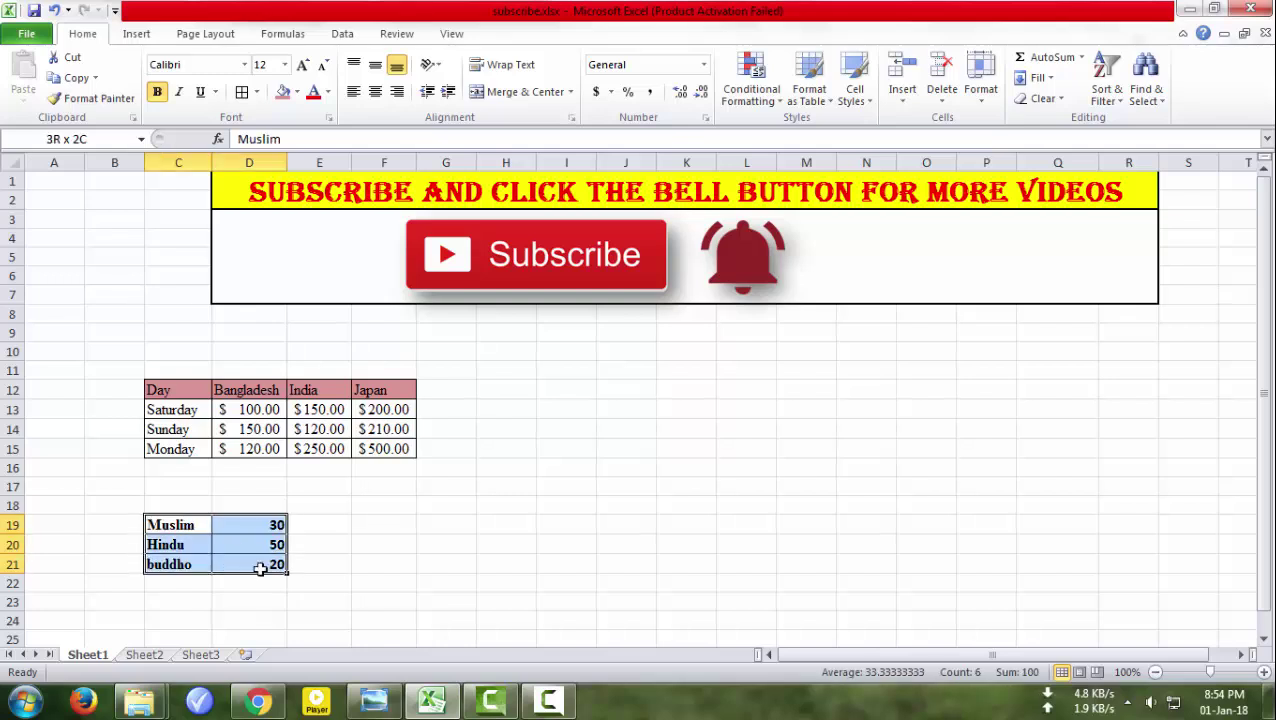
# Insert a 3-D pie of the religion data, explode its slices, and move it beside the tables
pyautogui.click(136, 33)
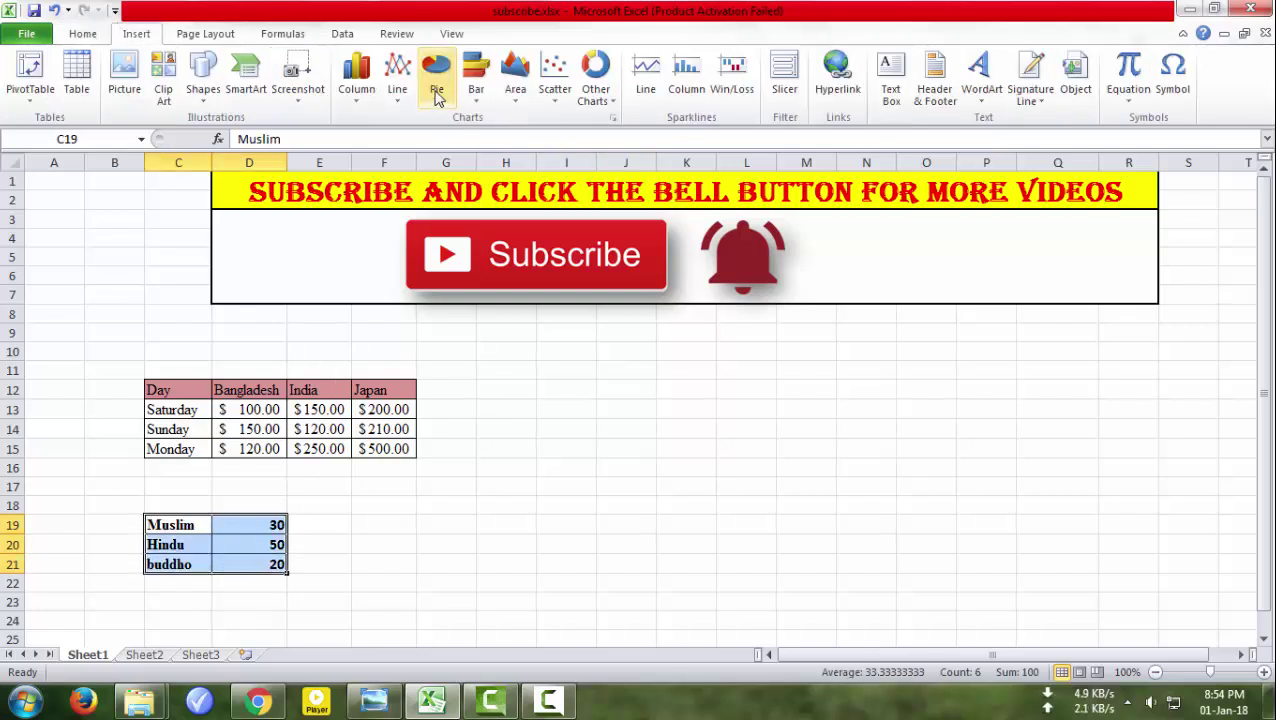
pyautogui.click(436, 78)
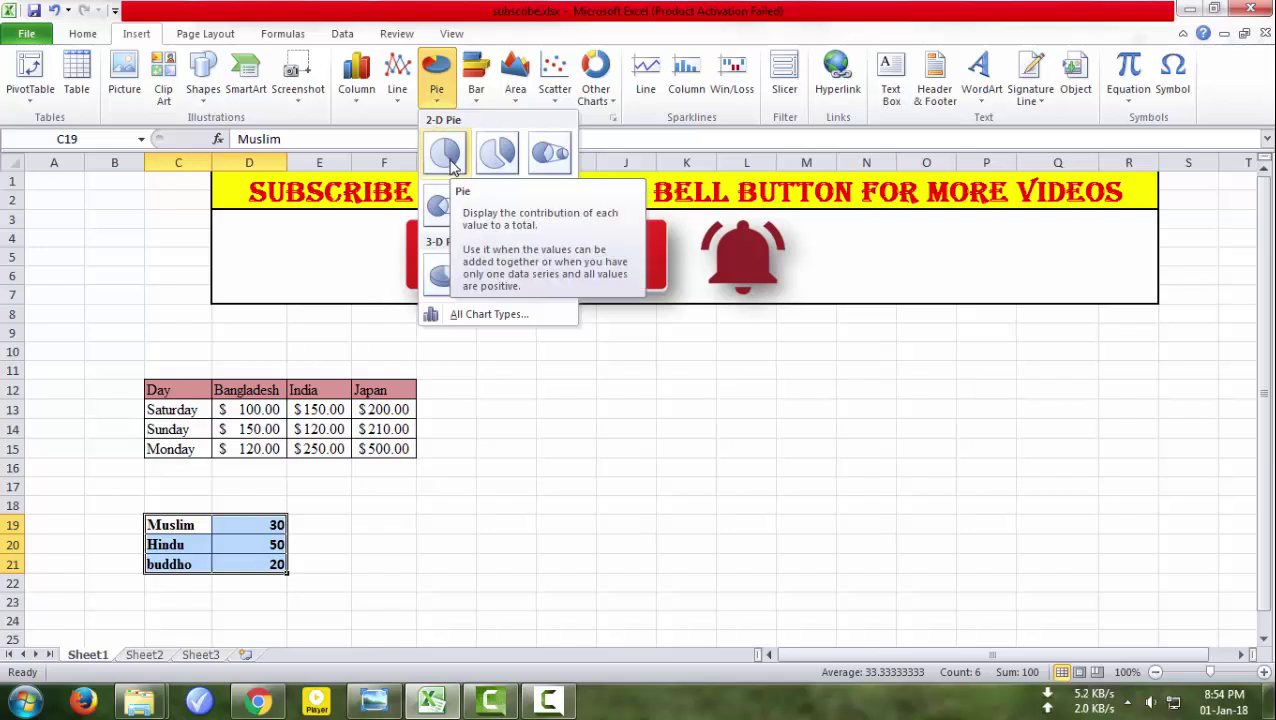
pyautogui.click(444, 276)
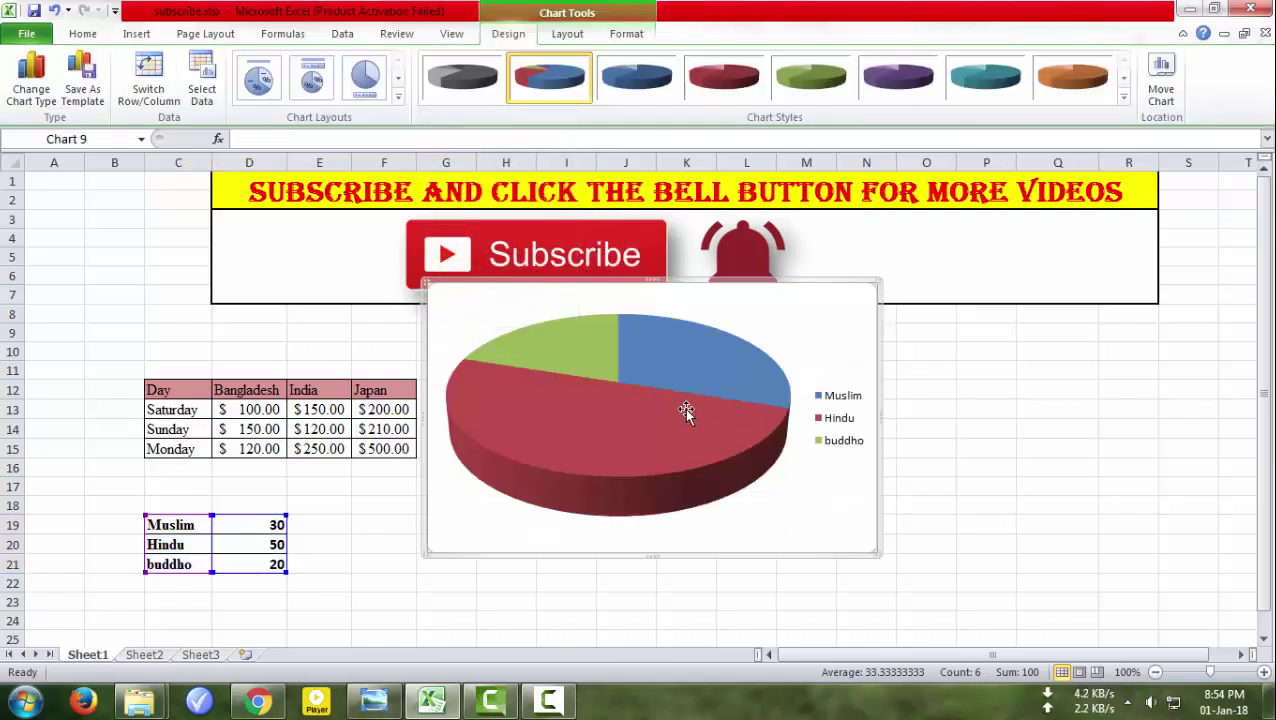
pyautogui.moveTo(684, 408); pyautogui.dragTo(725, 487)
pyautogui.moveTo(683, 446); pyautogui.dragTo(716, 428)
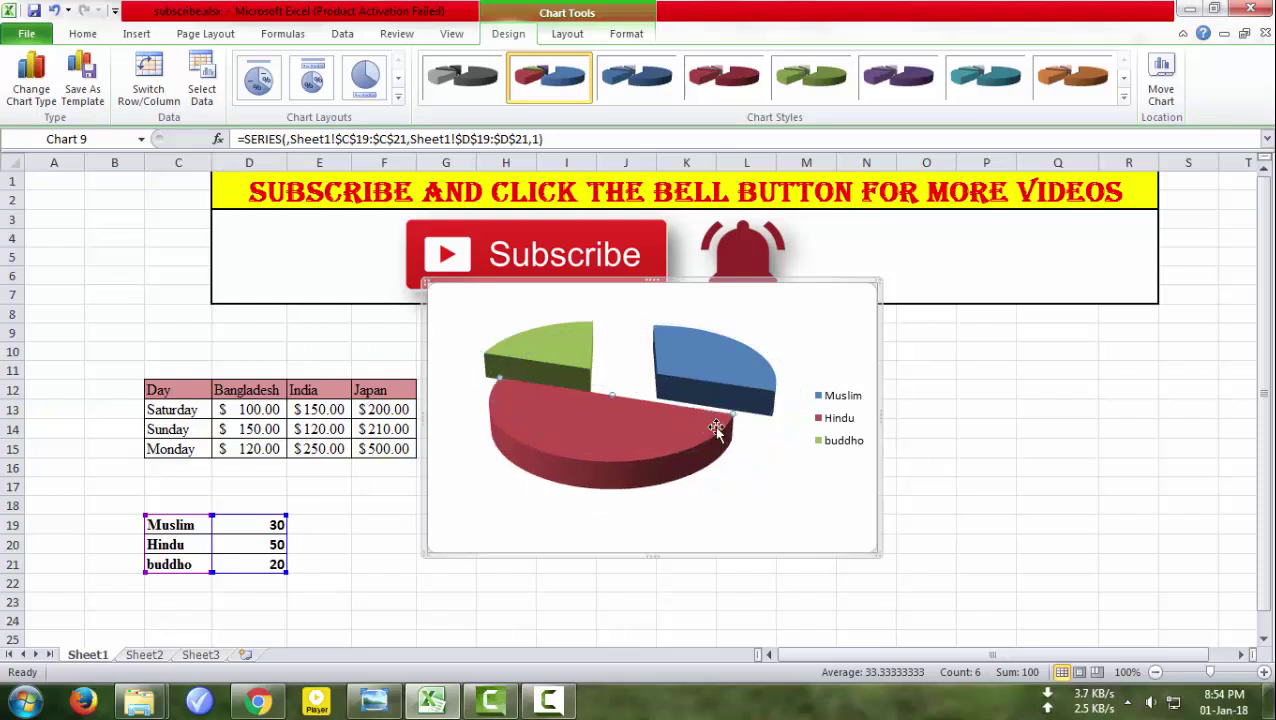
pyautogui.moveTo(448, 293); pyautogui.dragTo(523, 370)
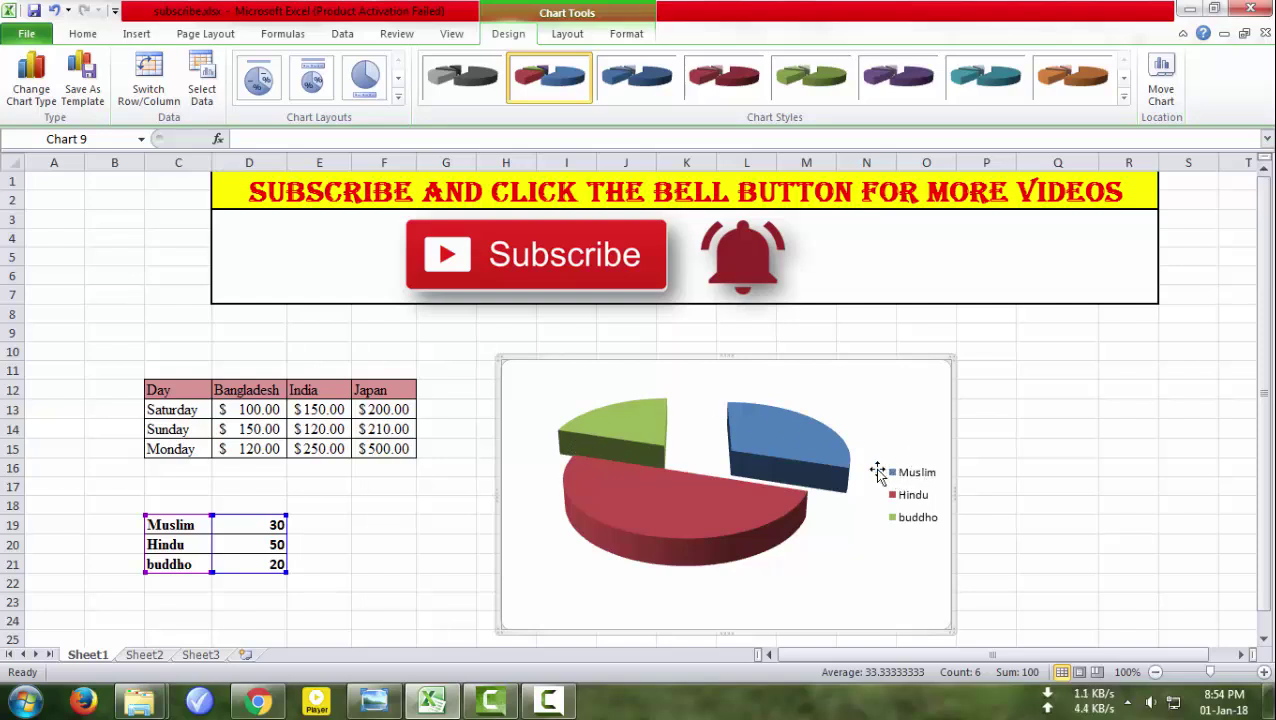
# After trying Layout 3, apply Layout 1 for a Chart Title and name-and-percentage slice labels
pyautogui.moveTo(788, 440)
pyautogui.moveTo(690, 520)
pyautogui.click(779, 492)
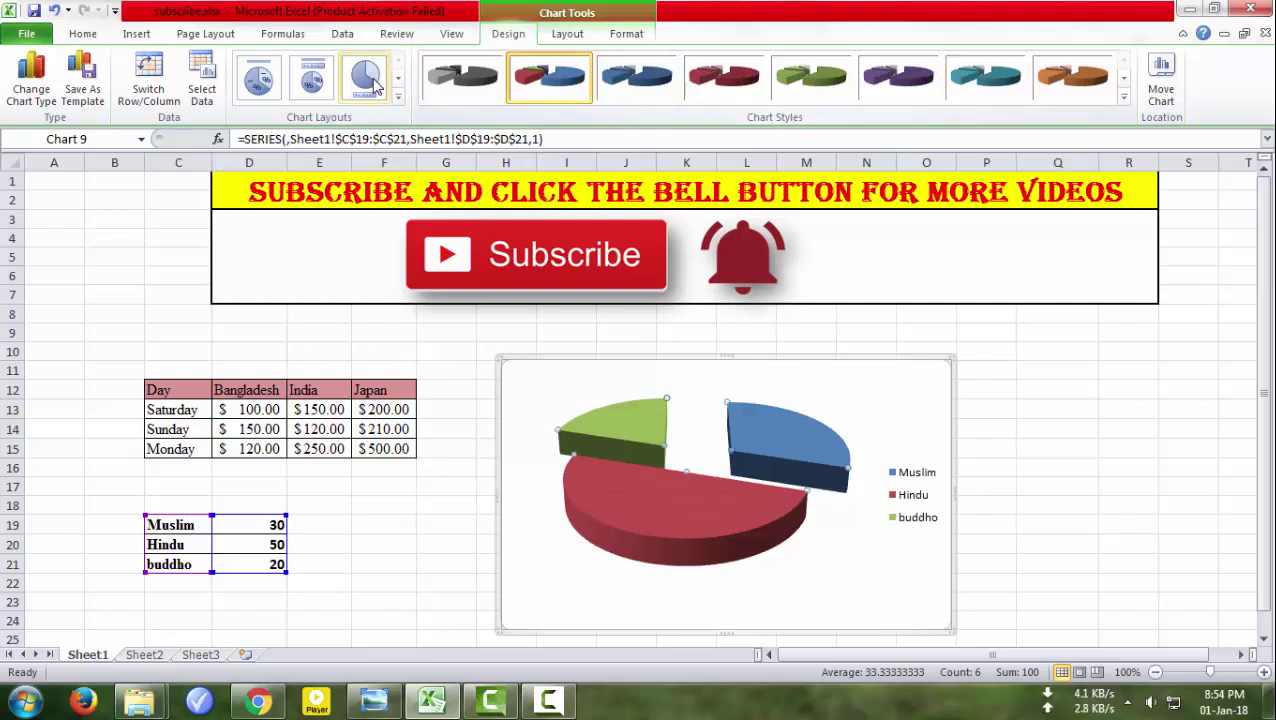
pyautogui.click(375, 85)
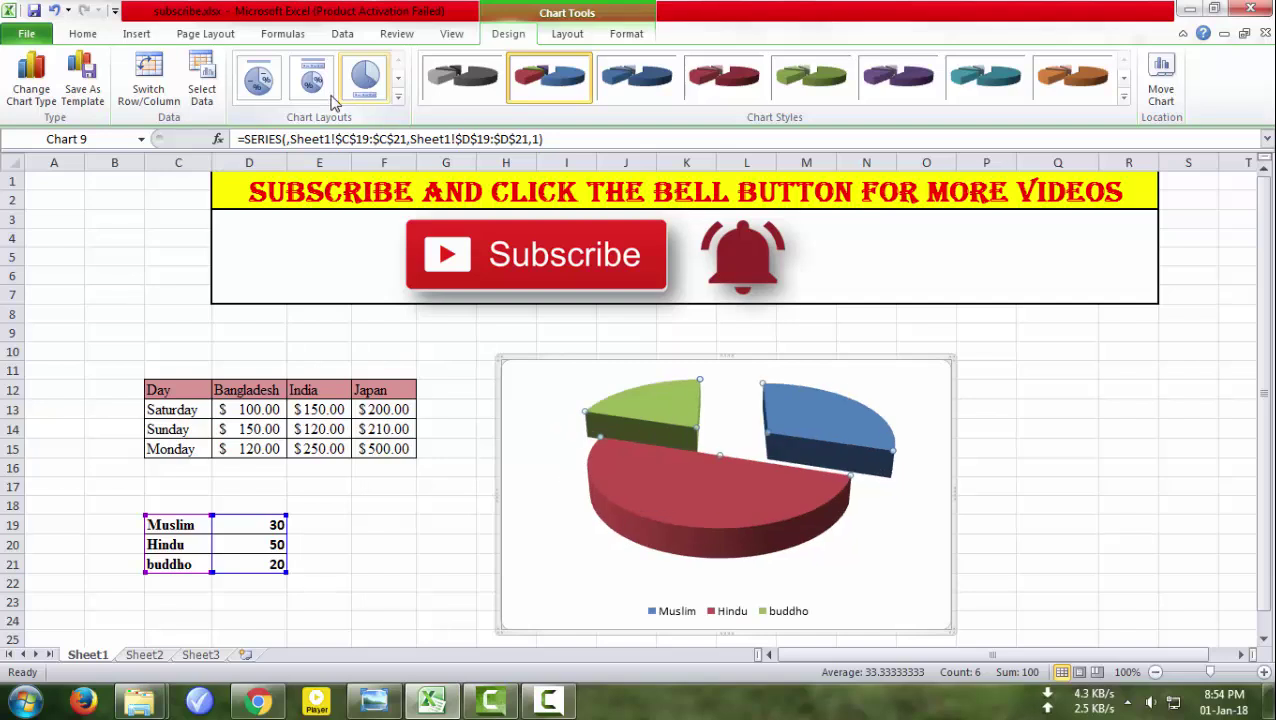
pyautogui.click(258, 80)
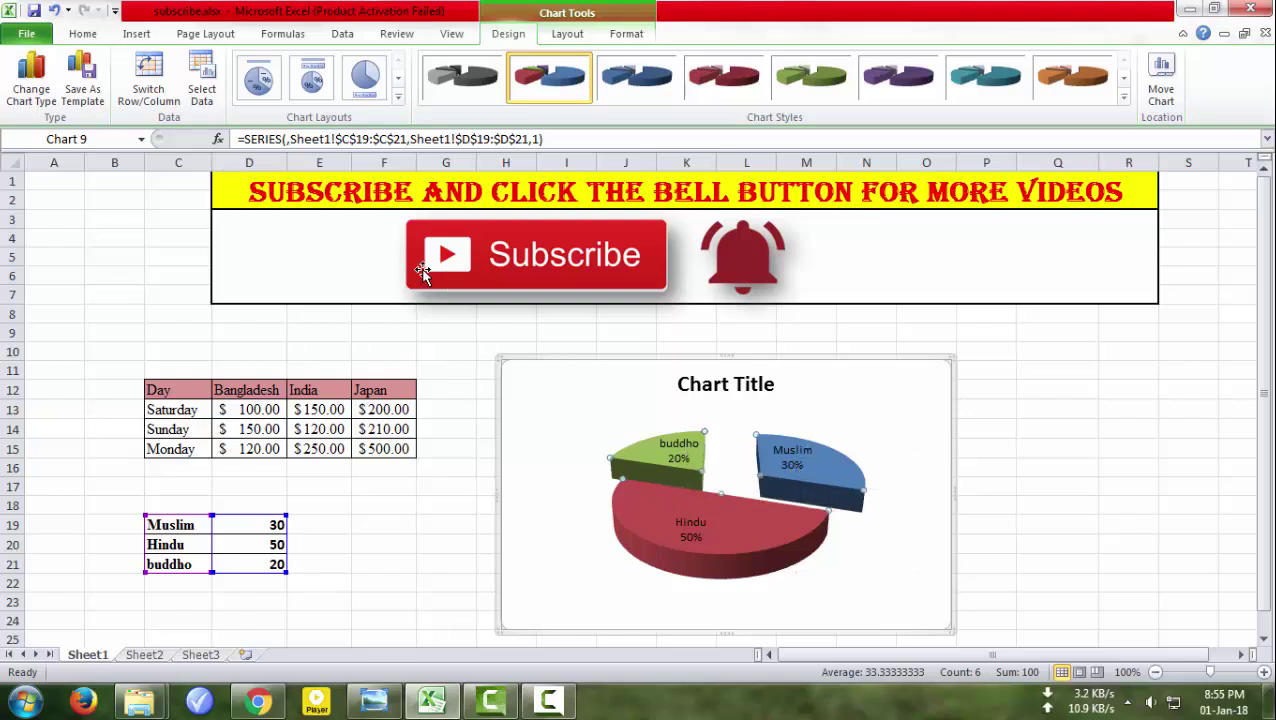
pyautogui.click(31, 80)
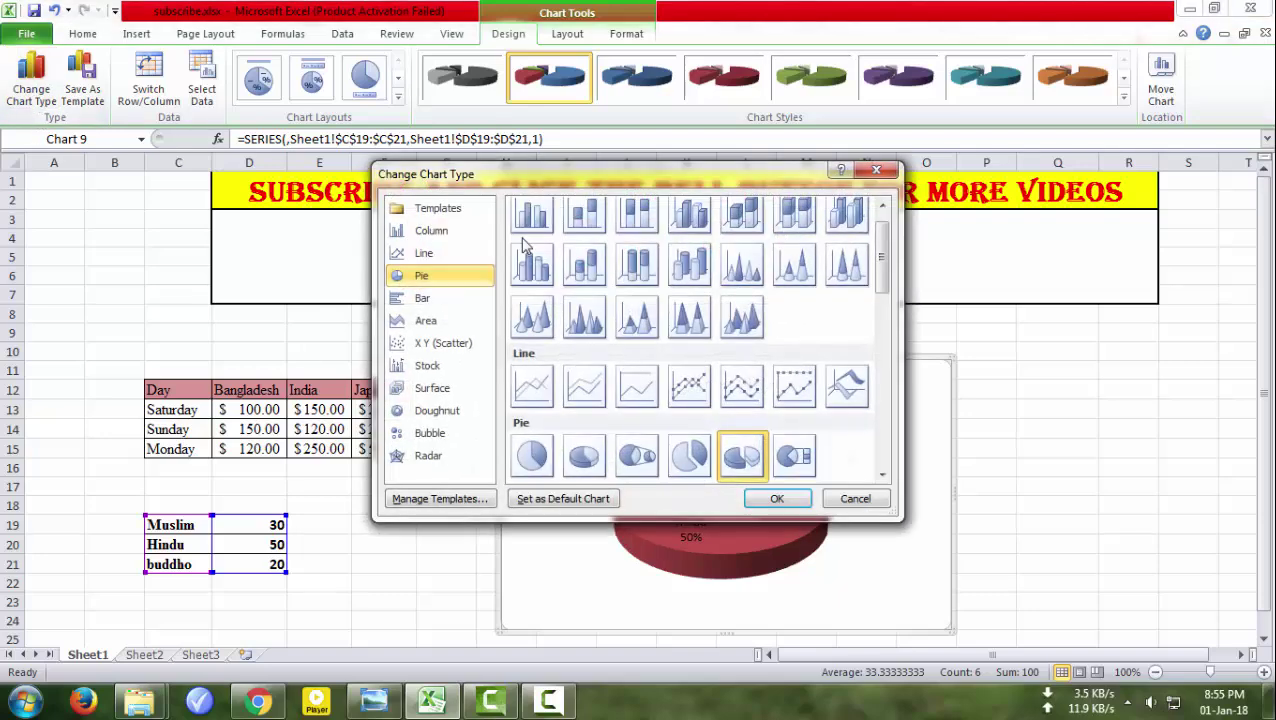
pyautogui.click(872, 504)
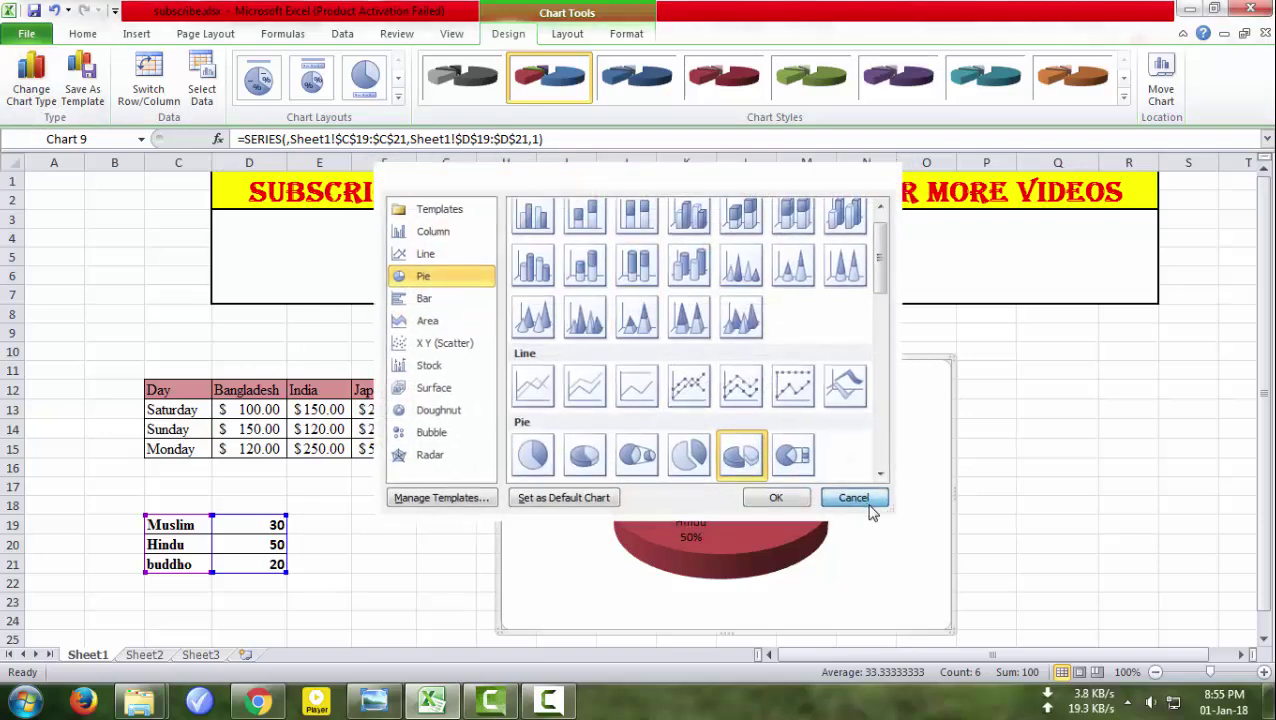
pyautogui.click(42, 90)
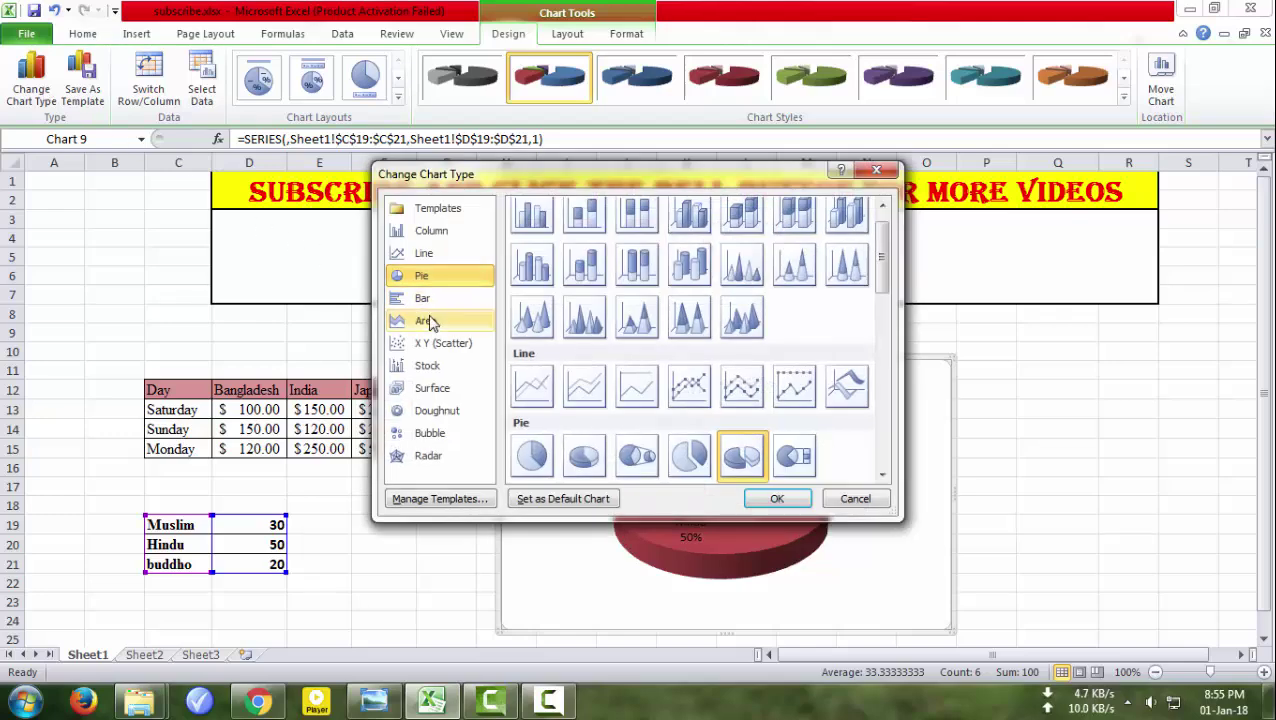
pyautogui.click(424, 300)
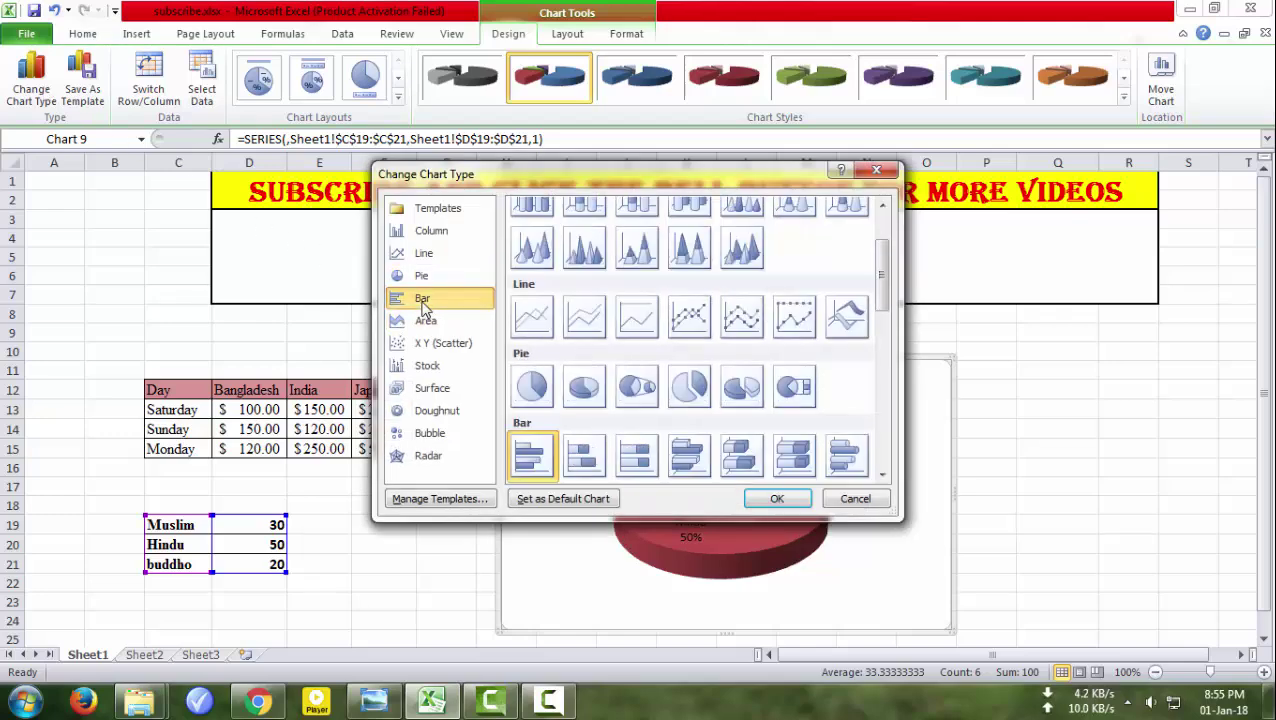
pyautogui.click(426, 255)
pyautogui.click(441, 389)
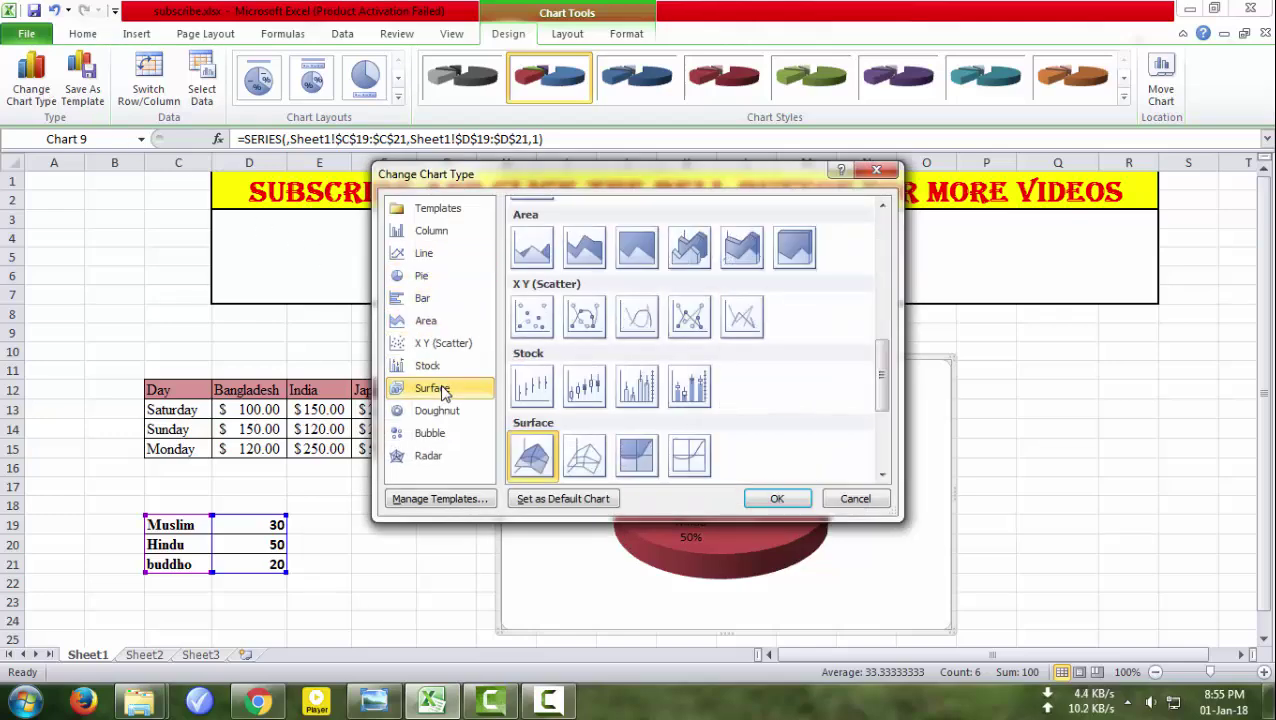
pyautogui.click(876, 171)
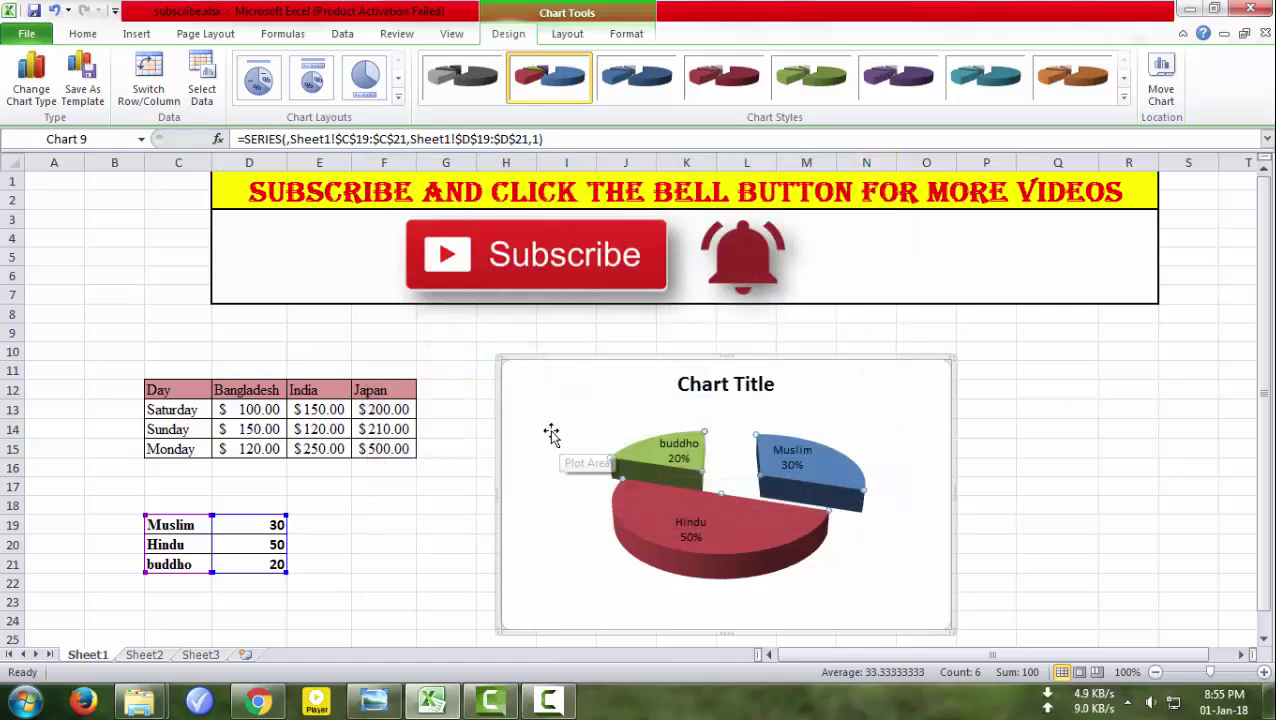